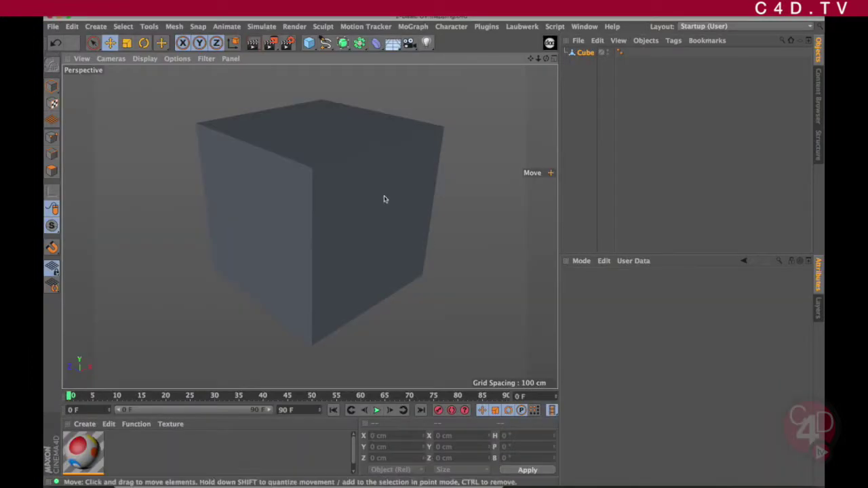
Step: Open the Mat material's Texture.jpg image from its color channel in a separate preview window
left_click_drag(351, 235, 349, 238, "alt")
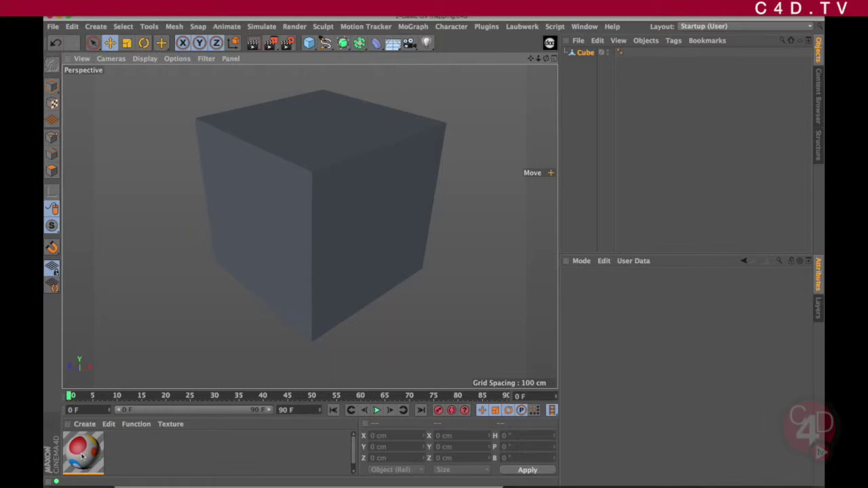
double_click(81, 453)
left_click(348, 174)
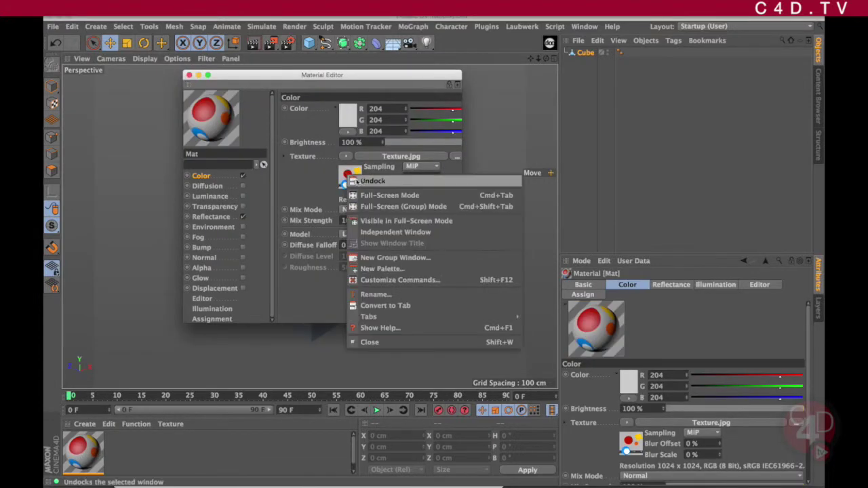
left_click(349, 175)
right_click(352, 177)
key("Escape")
left_click(351, 177)
right_click(321, 121)
left_click(321, 121)
right_click(323, 120)
left_click(359, 34)
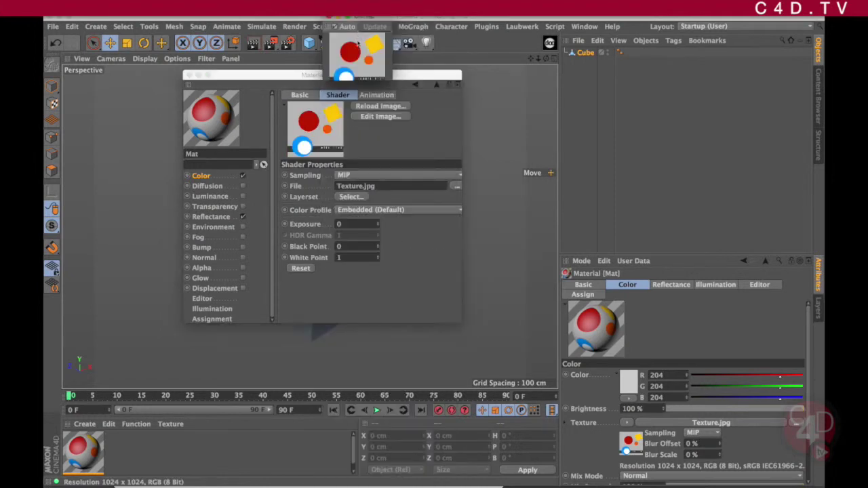
Step: Enlarge the texture preview to examine its shapes and label text, and close it together with the Material Editor
left_click_drag(424, 120, 719, 409)
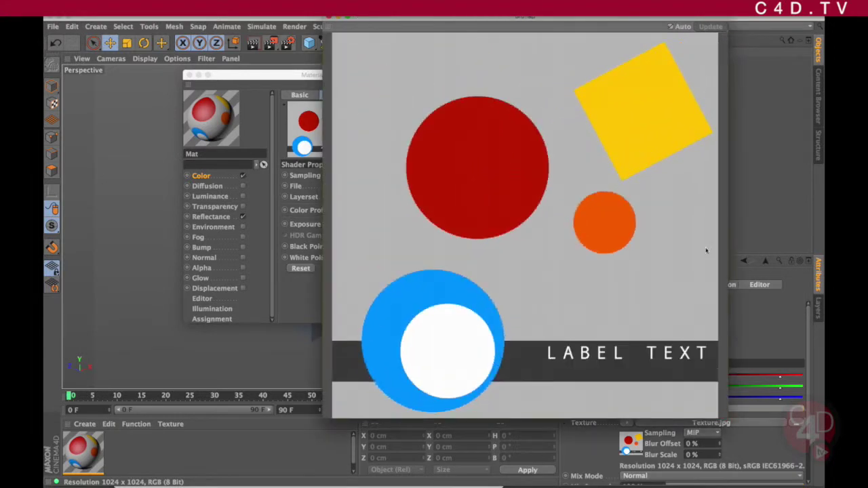
left_click_drag(619, 17, 495, 33)
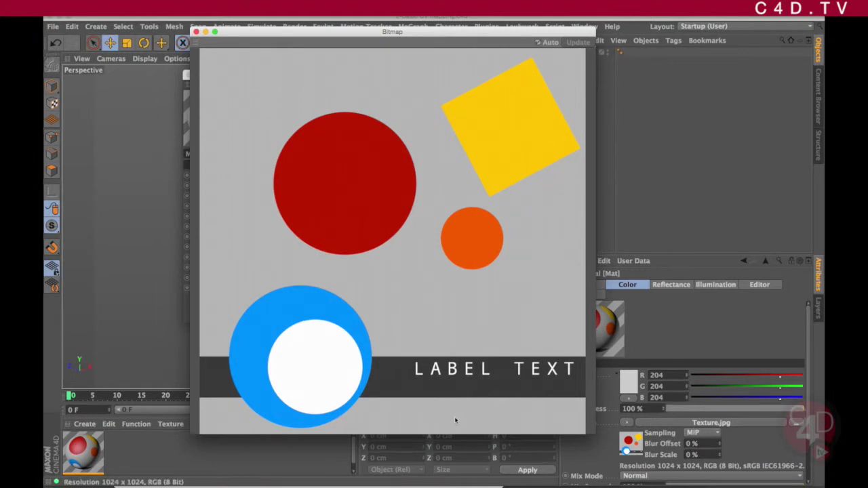
left_click(456, 36)
left_click_drag(457, 36, 554, 36)
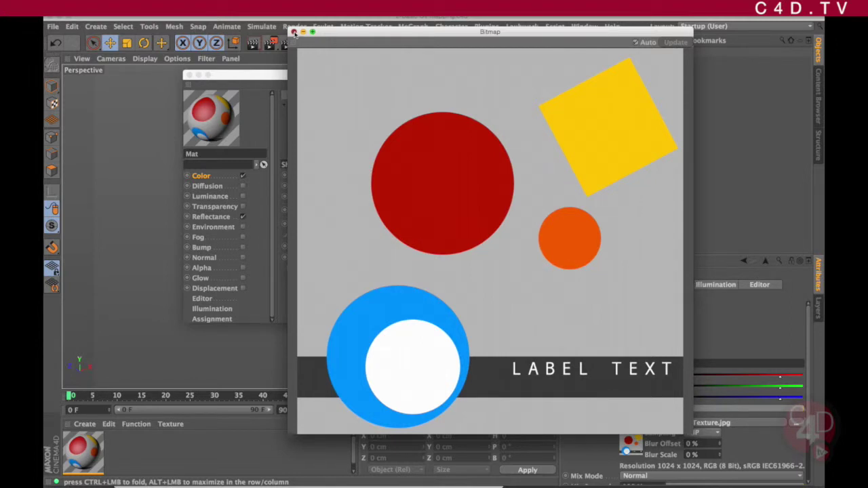
left_click(293, 32)
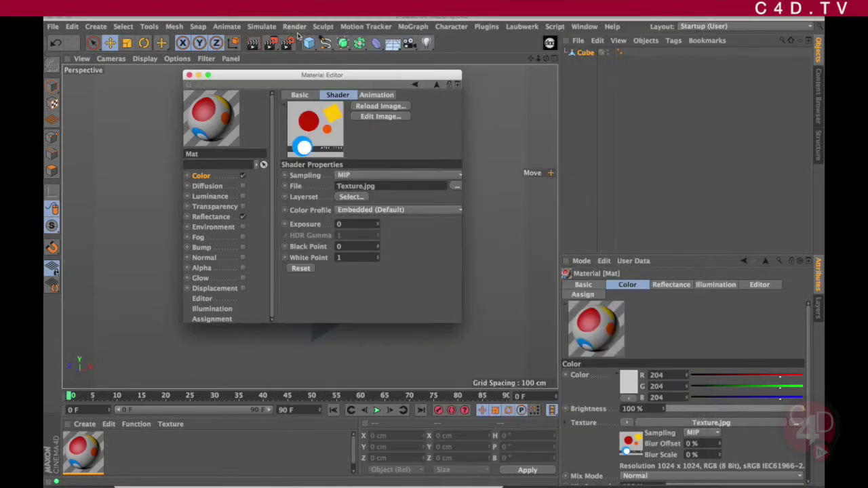
left_click(189, 76)
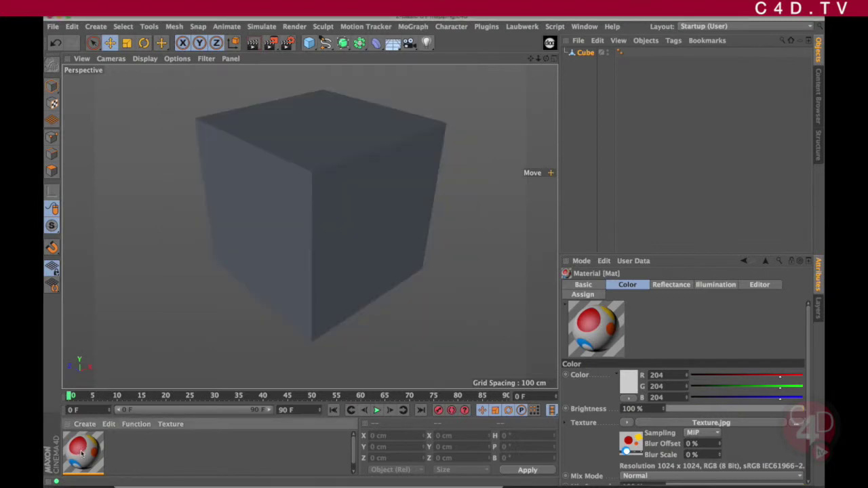
Step: Apply the Mat material to the cube and show the properties of its texture tag
left_click_drag(82, 453, 383, 199)
left_click(586, 53)
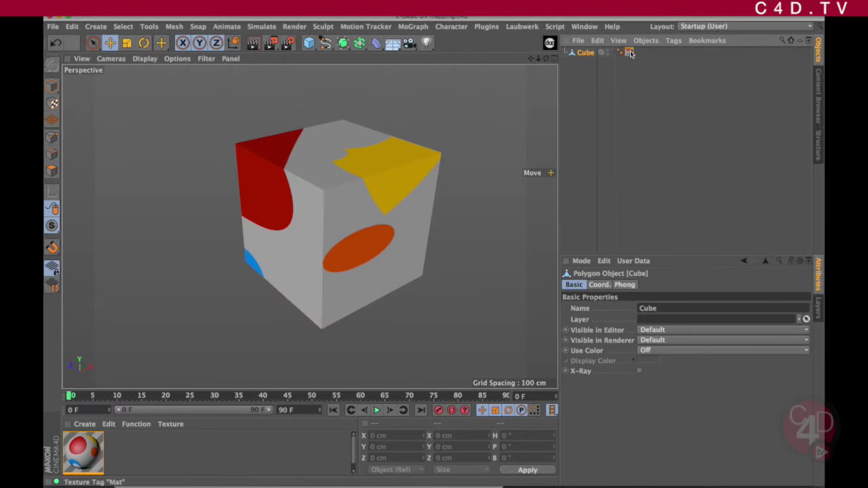
left_click(630, 53)
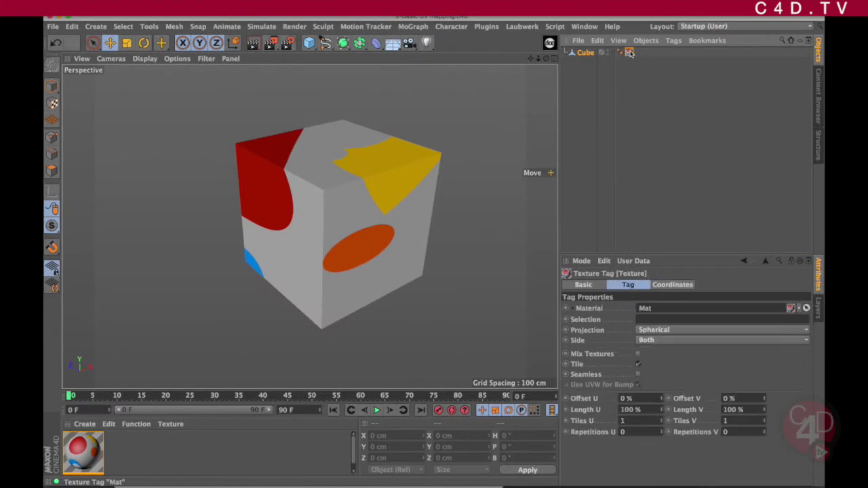
Step: Try the UVW Mapping projection on the cube's texture tag and restore the Spherical projection
left_click(646, 331)
left_click(599, 333)
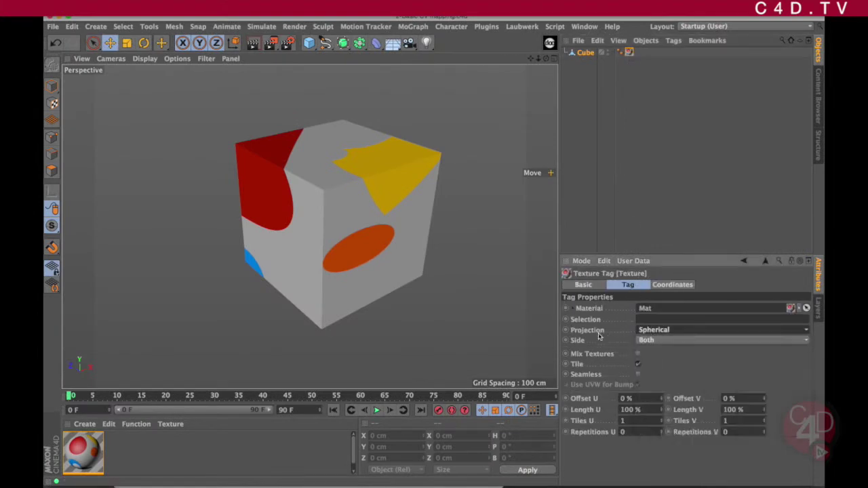
left_click(657, 331)
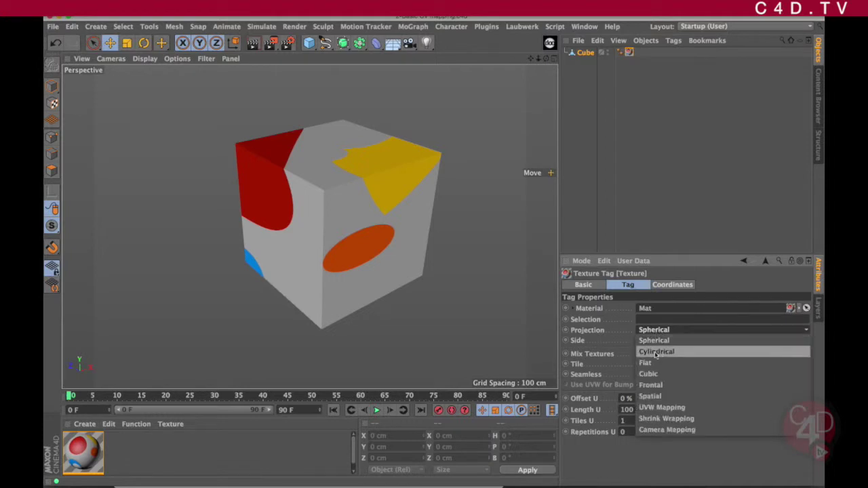
left_click(669, 408)
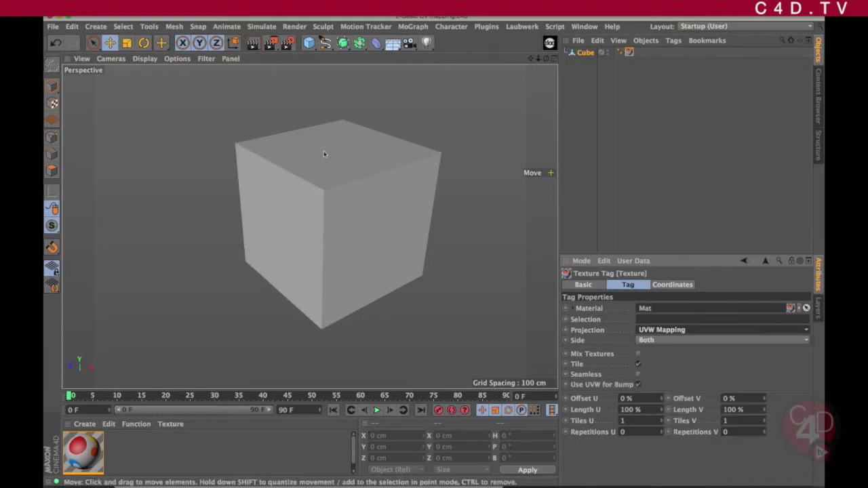
left_click(660, 331)
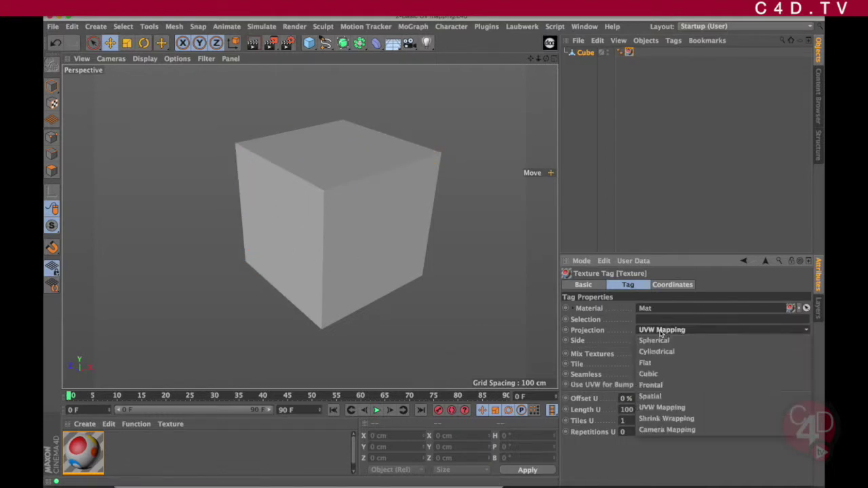
left_click(655, 341)
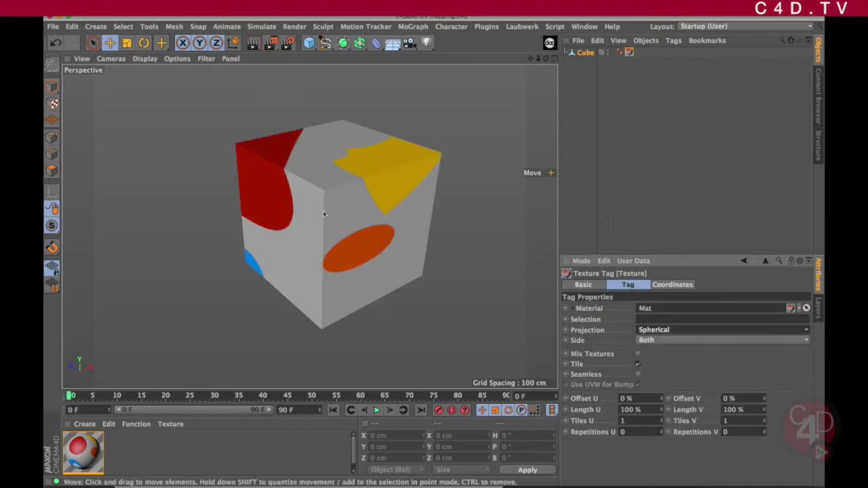
Step: Generate UVW coordinates for the cube from its spherically projected texture tag
left_click_drag(344, 202, 367, 193, "alt")
left_click(629, 52)
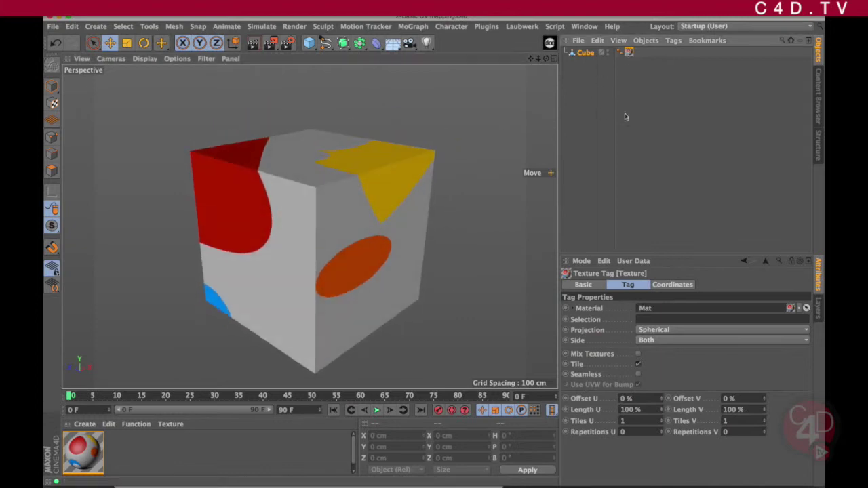
left_click(674, 41)
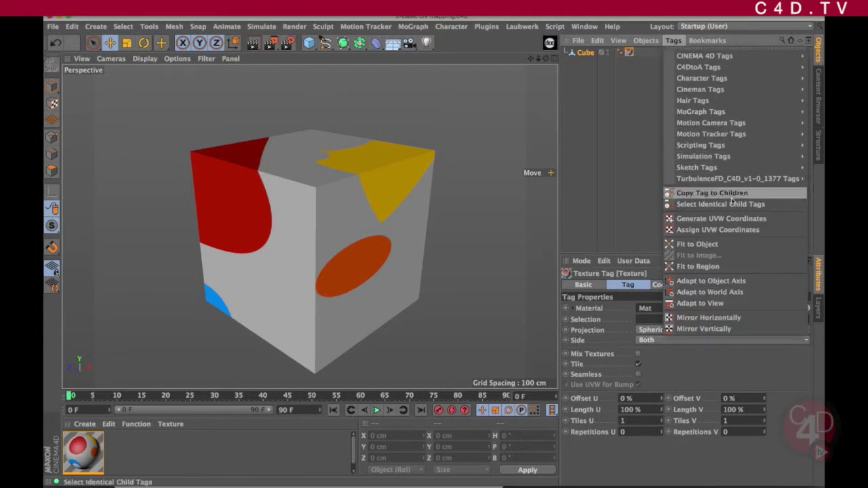
left_click(756, 220)
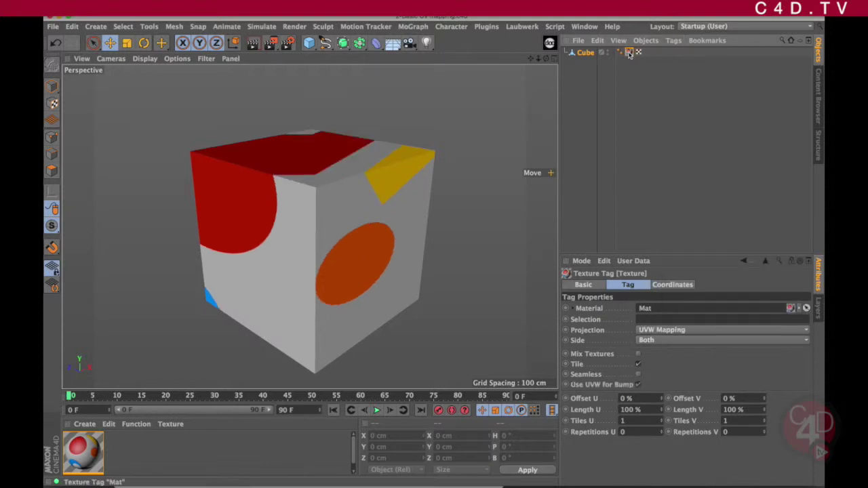
left_click_drag(308, 199, 396, 173, "alt")
scroll(359, 187, "up", 5)
scroll(396, 177, "down", 5)
left_click_drag(360, 228, 380, 210, "alt")
Step: Switch the workspace to the BP UV Edit layout to show the cube beside its UV mesh
left_click(707, 26)
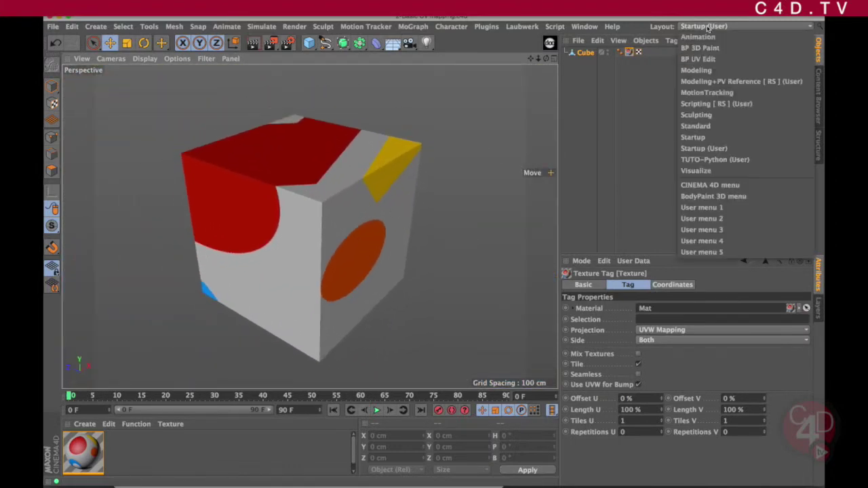
left_click(736, 60)
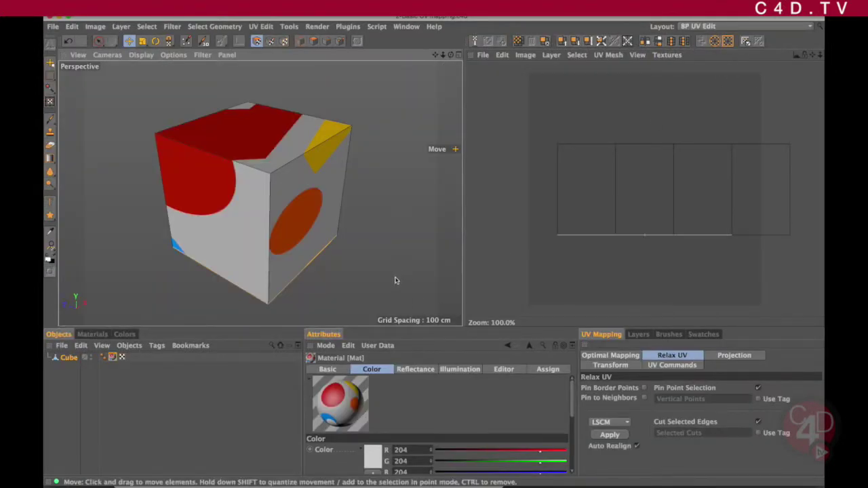
left_click_drag(321, 236, 331, 221, "alt")
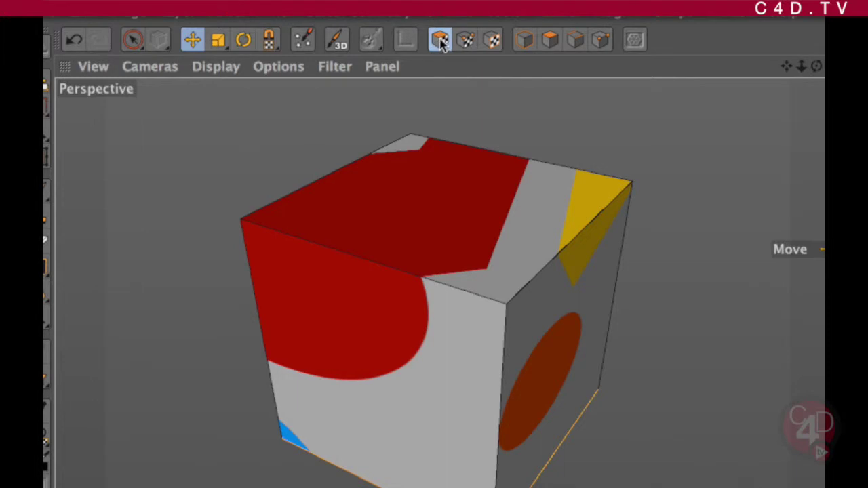
Step: Select the four side polygons one after another with Live Selection to examine how UV polygons match cube faces
left_click(133, 40)
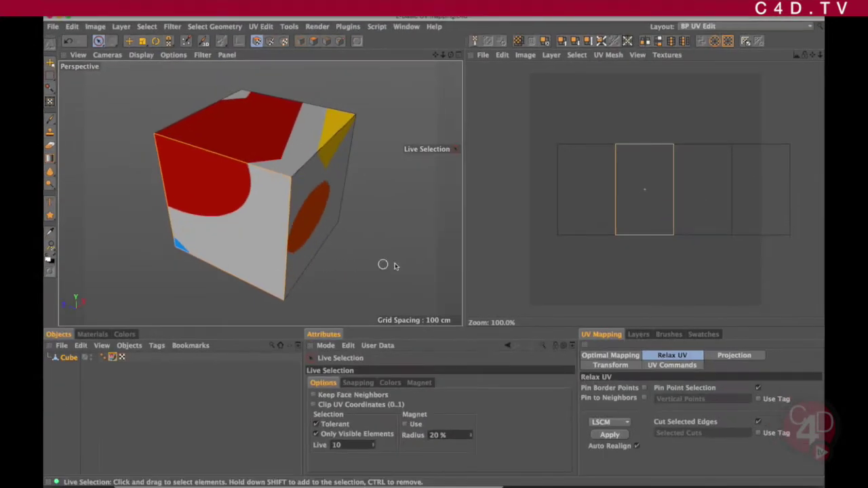
left_click(578, 162)
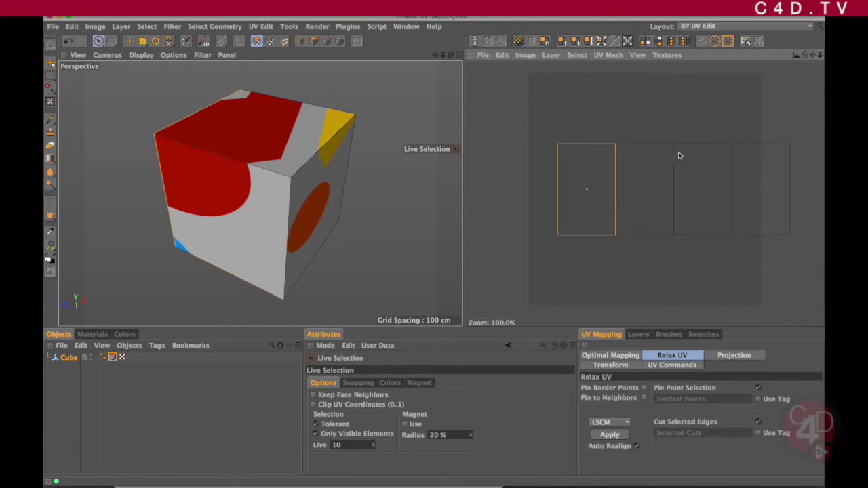
left_click(683, 154)
left_click(760, 158)
left_click_drag(726, 169, 549, 172)
left_click(743, 231)
left_click(546, 136)
left_click(573, 182)
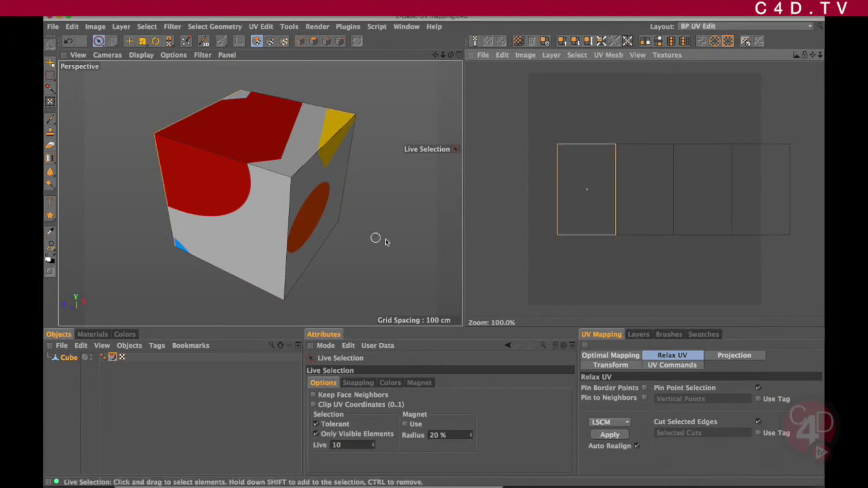
left_click(656, 182)
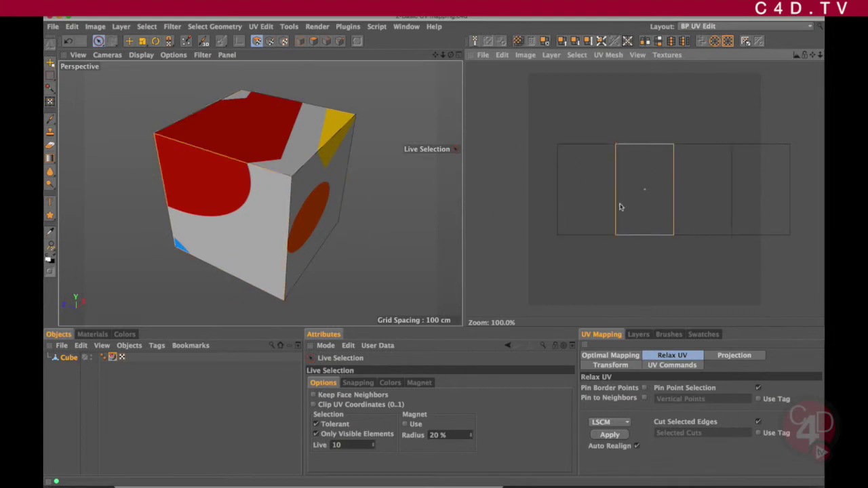
left_click_drag(264, 207, 270, 188, "alt")
left_click_drag(268, 156, 287, 206, "alt")
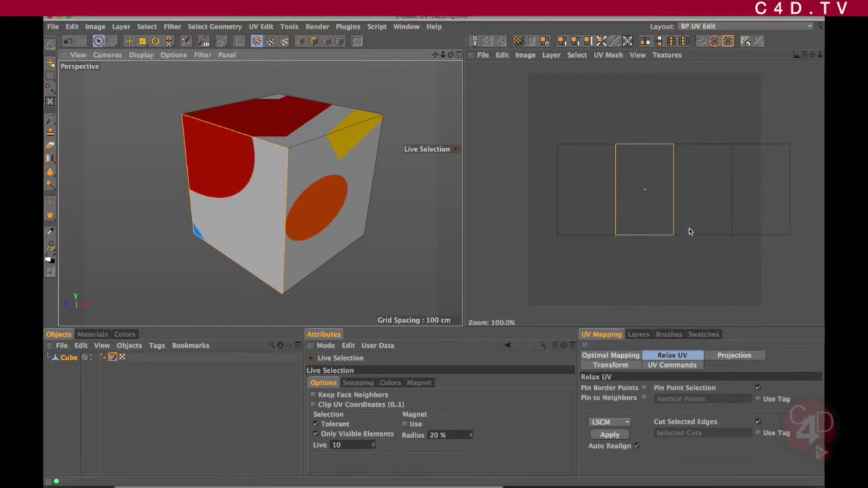
Step: Display Texture.jpg behind the UV mesh to compare it with the cube's faces, and restore the empty canvas
left_click(667, 54)
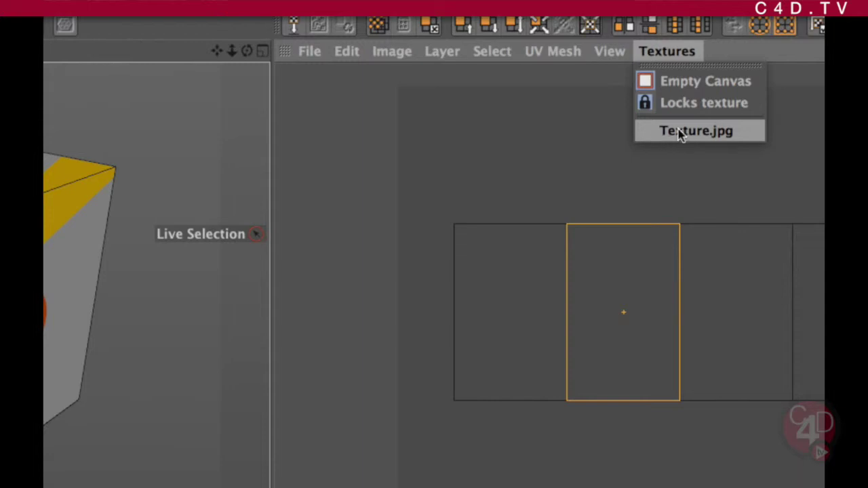
left_click(678, 132)
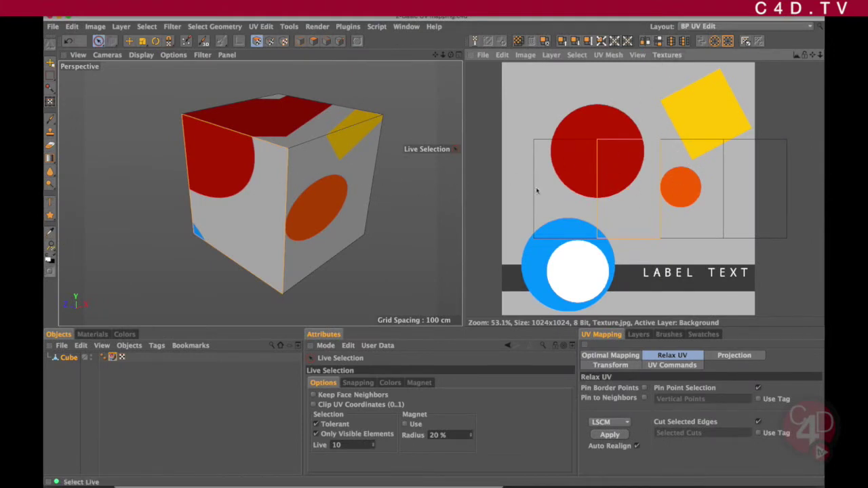
left_click(668, 55)
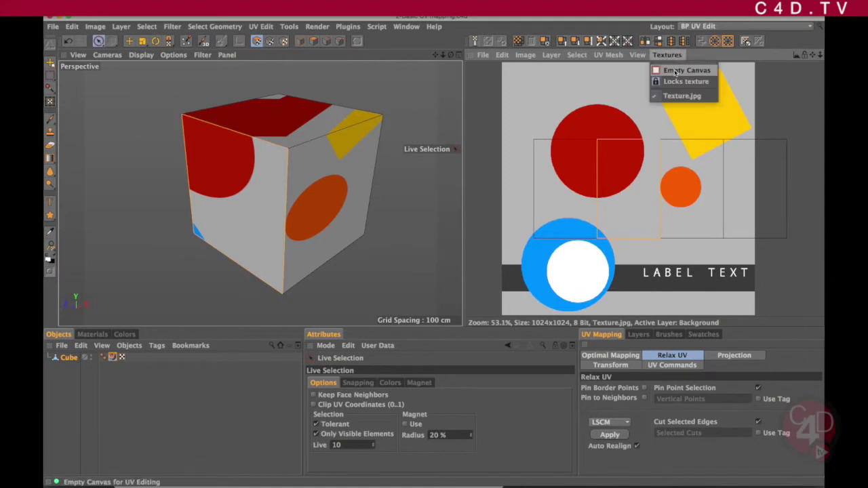
left_click(675, 71)
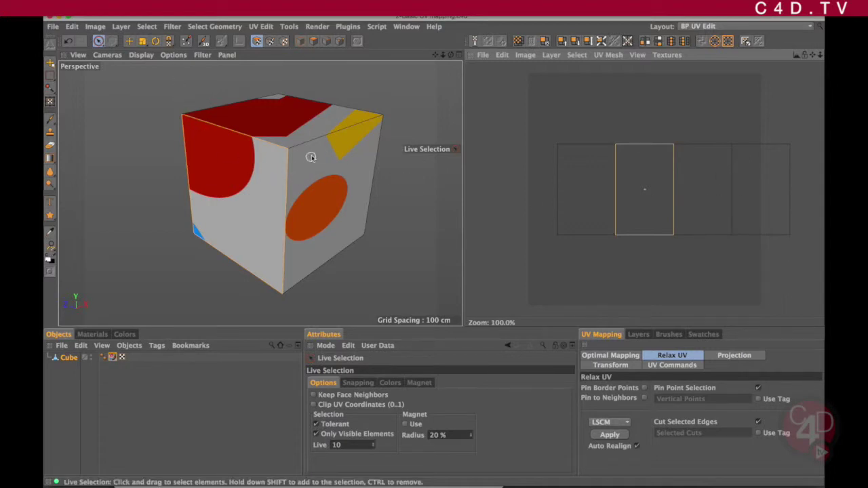
Step: Select the cube's top polygon with Live Selection to examine how it is laid out in the UV mesh
left_click_drag(311, 162, 282, 173, "alt")
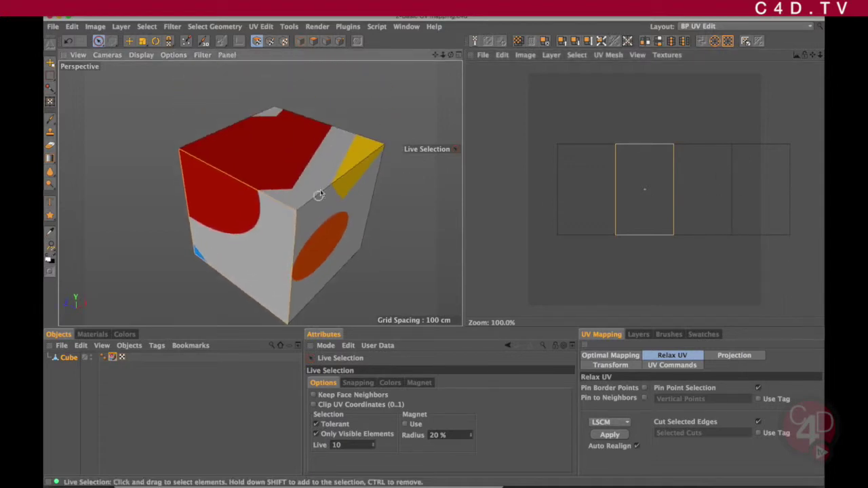
left_click(280, 145)
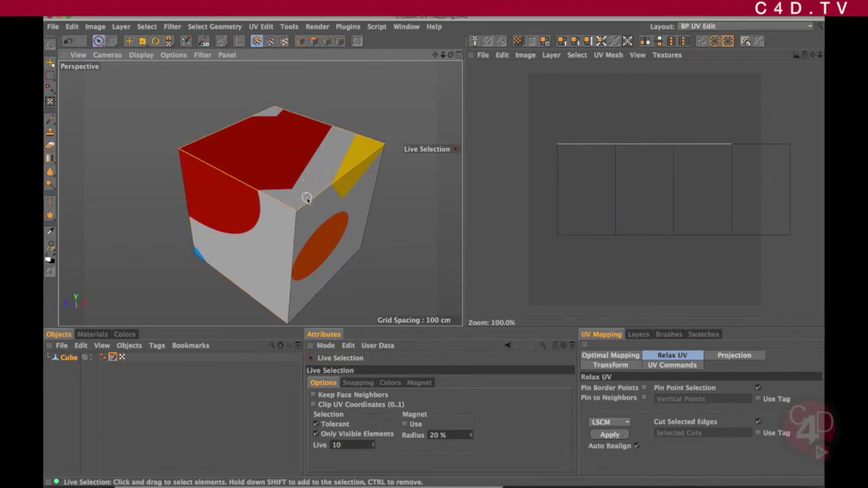
mouse_move(307, 221)
left_mouse_down("alt")
mouse_move(329, 111)
mouse_move(303, 200)
mouse_move(301, 165)
mouse_move(306, 171)
mouse_move(314, 160)
mouse_move(297, 147)
mouse_move(292, 161)
mouse_move(303, 215)
left_mouse_up("alt")
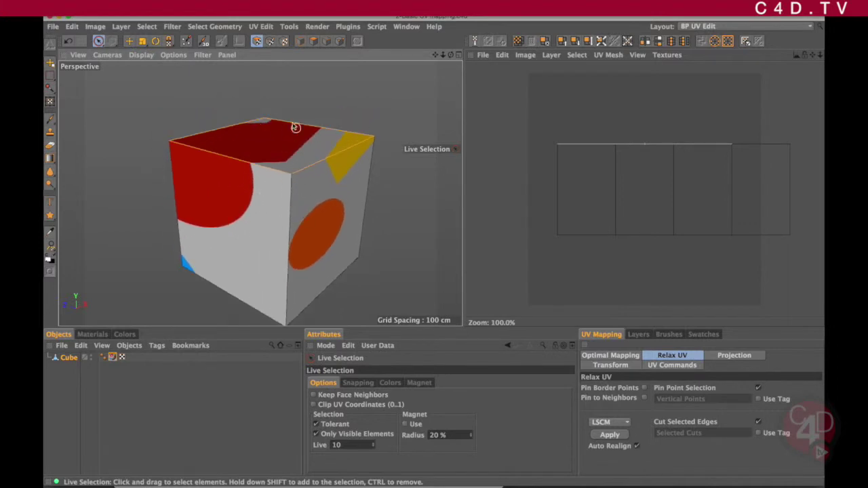
left_click_drag(324, 186, 336, 209, "alt")
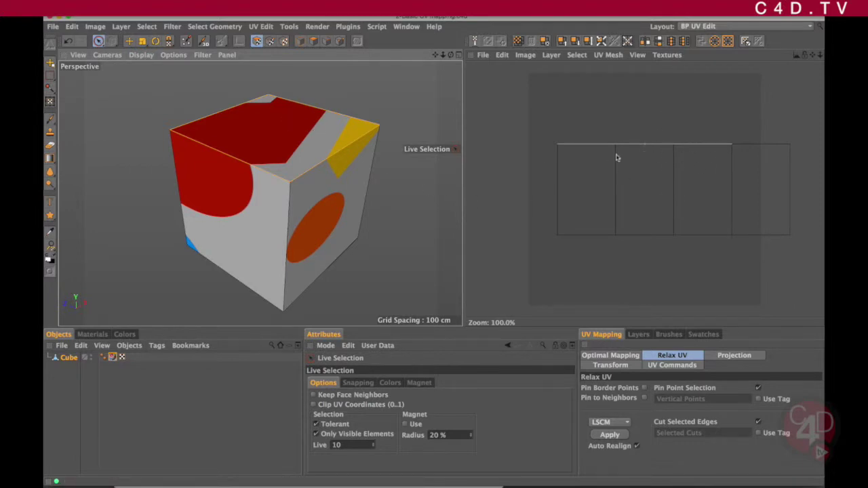
Step: Try scaling and moving the top face's flattened UV polygon to alter its texture, and clear the selection
left_click_drag(142, 40, 158, 55)
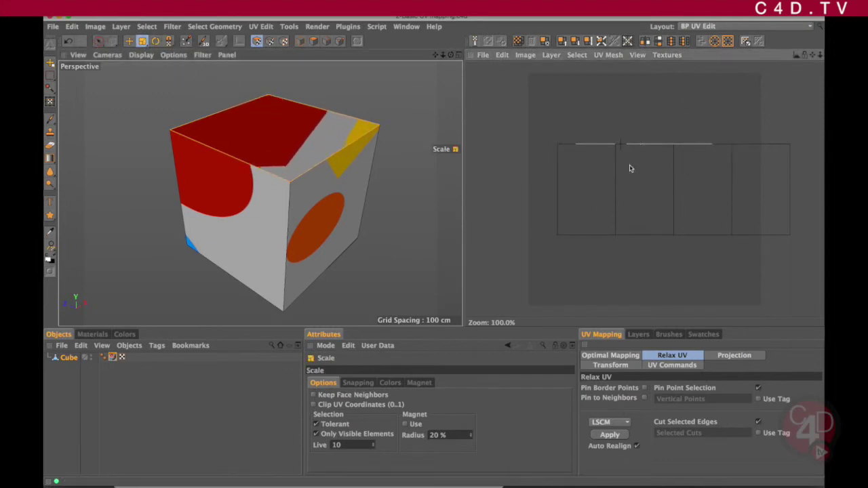
left_click_drag(650, 145, 627, 219)
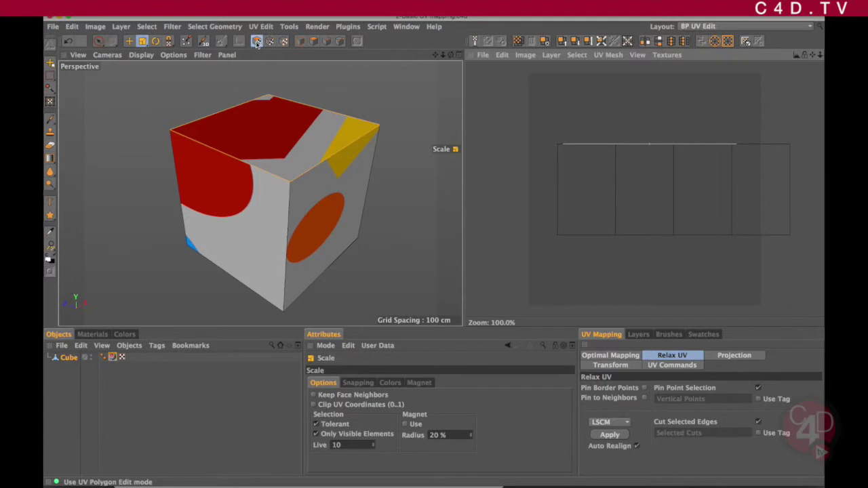
left_click(98, 42)
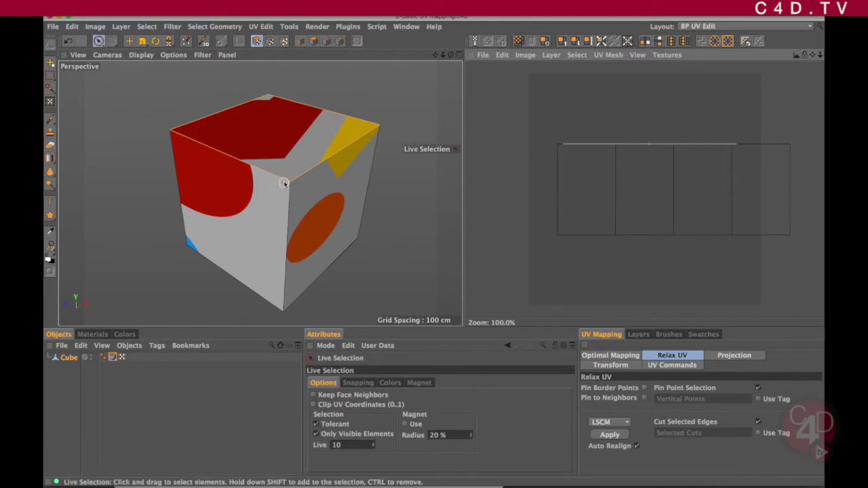
scroll(286, 174, "up", 1)
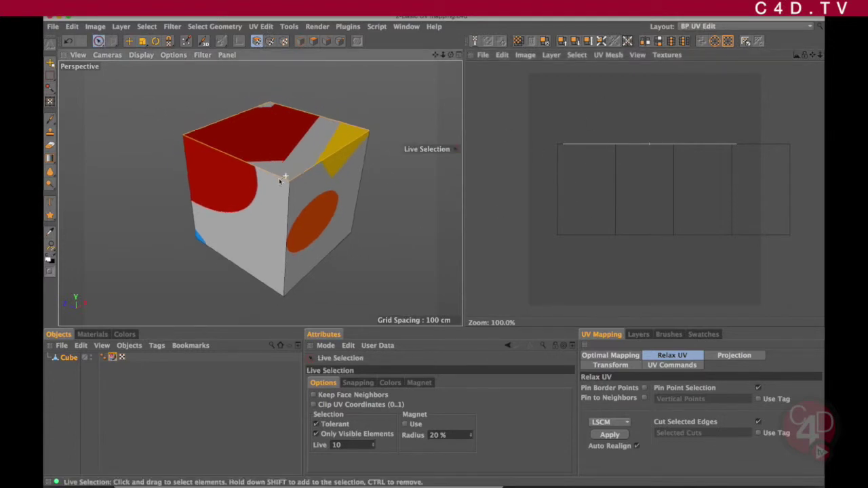
left_click(383, 91)
left_click_drag(299, 197, 306, 170, "alt")
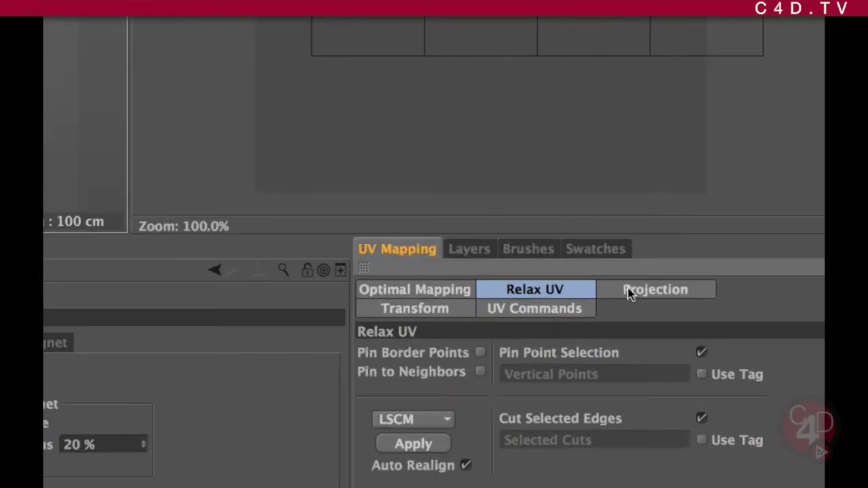
Step: Show the UV projection options and compare the regular polygon, edge and point modes by selecting a side face of the cube
left_click(681, 294)
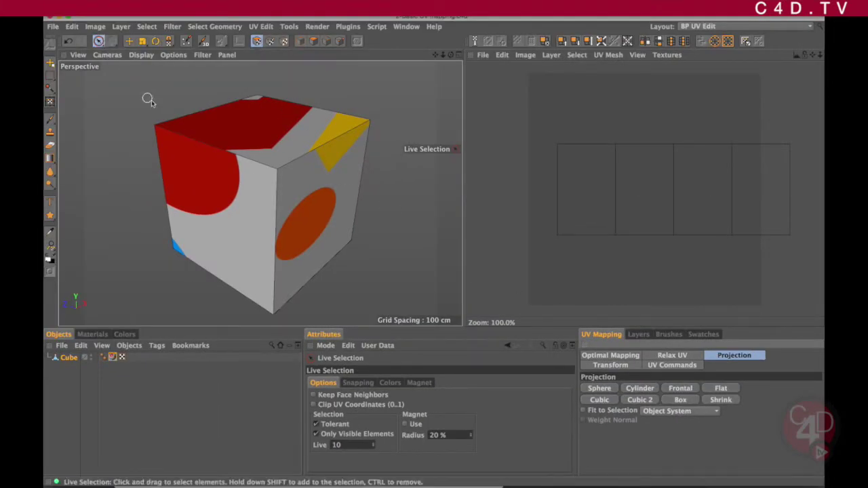
left_click(313, 41)
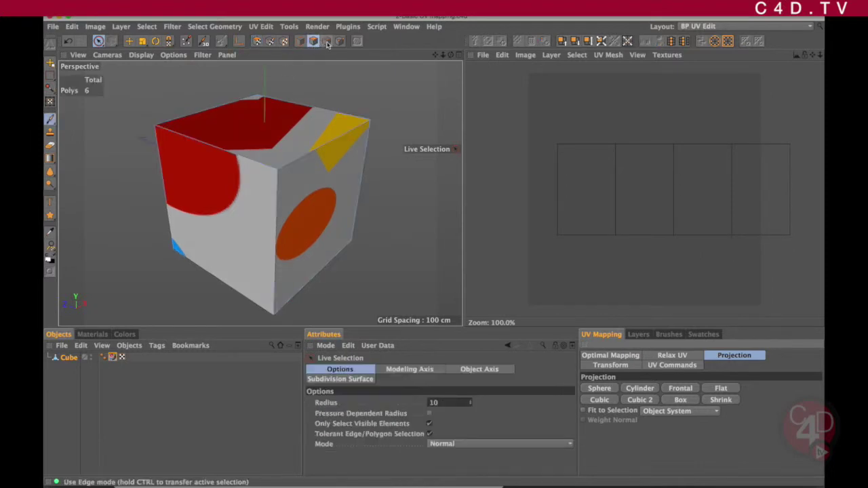
left_click(326, 41)
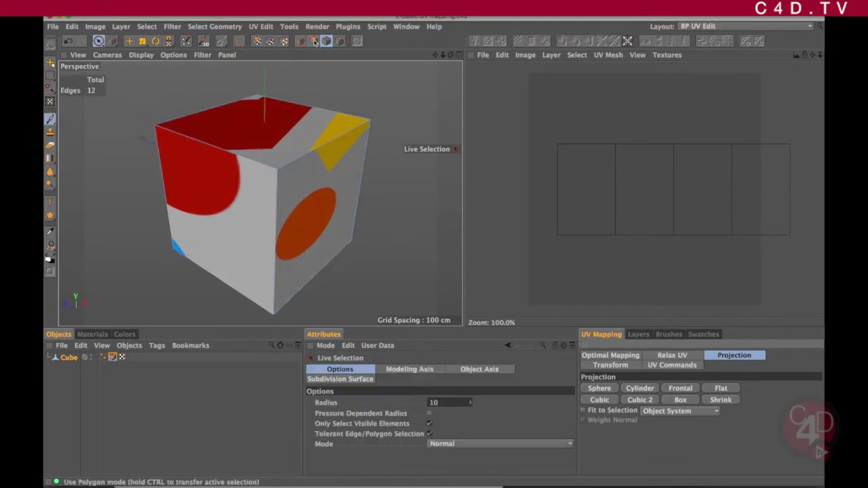
left_click(313, 40)
left_click(300, 41)
left_click(313, 42)
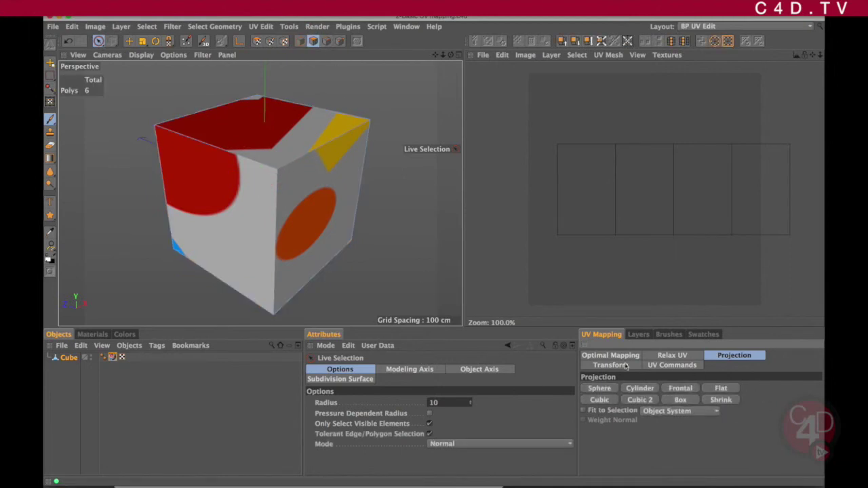
left_click(131, 42)
left_click(99, 42)
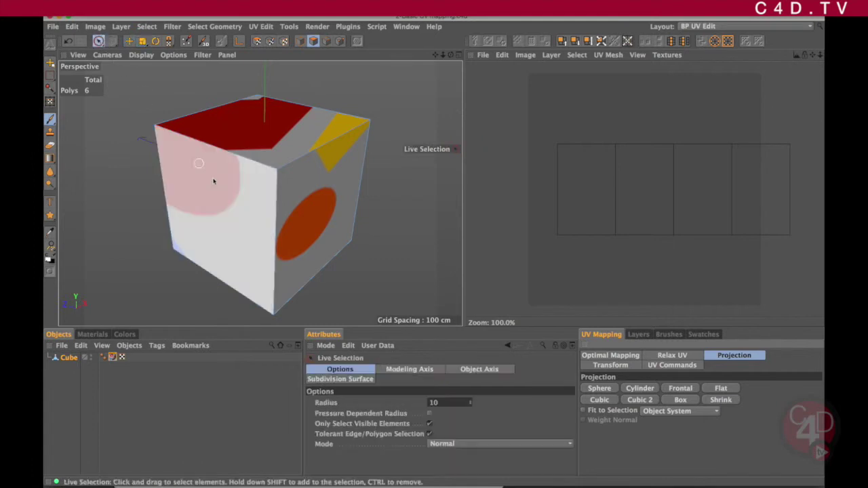
Step: In UV Polygon Edit mode, try the Cubic projection, unfold the UV mesh into a cross with Cubic 2, and deselect all polygons
left_click(256, 42)
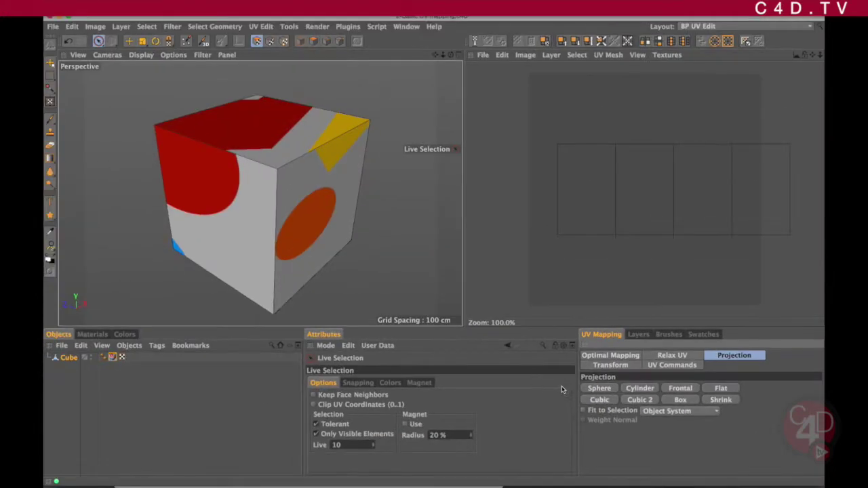
left_click(604, 401)
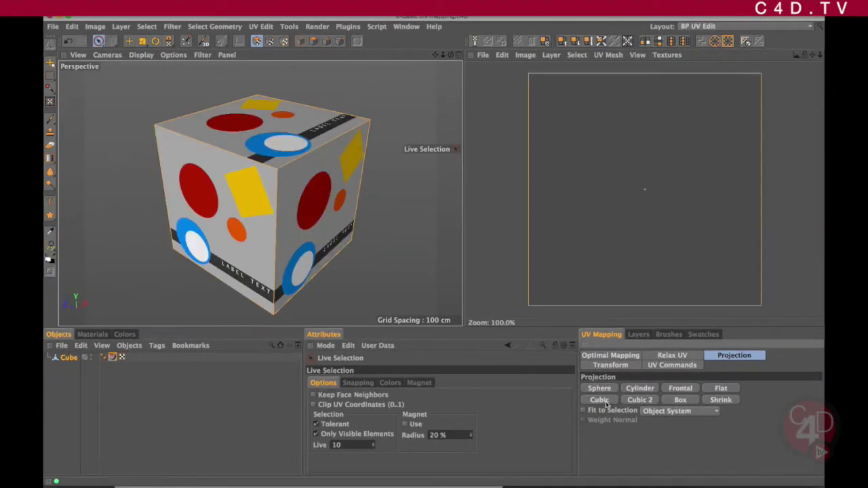
left_click_drag(329, 188, 247, 271, "alt")
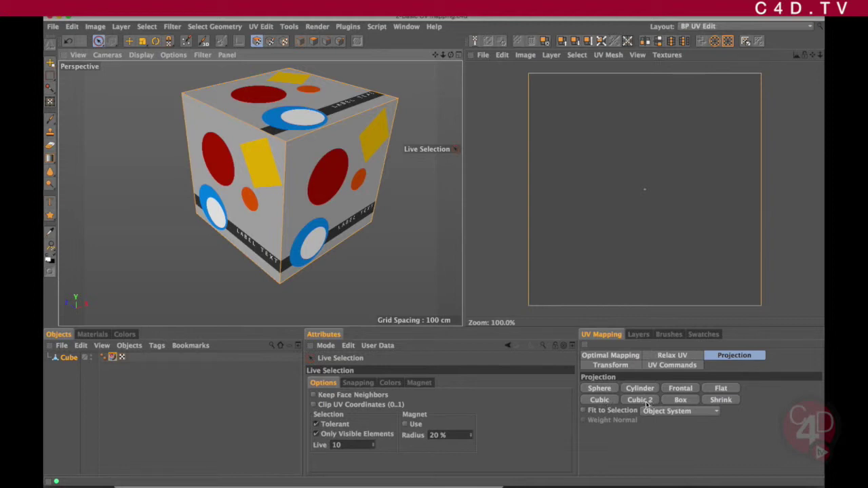
left_click(647, 404)
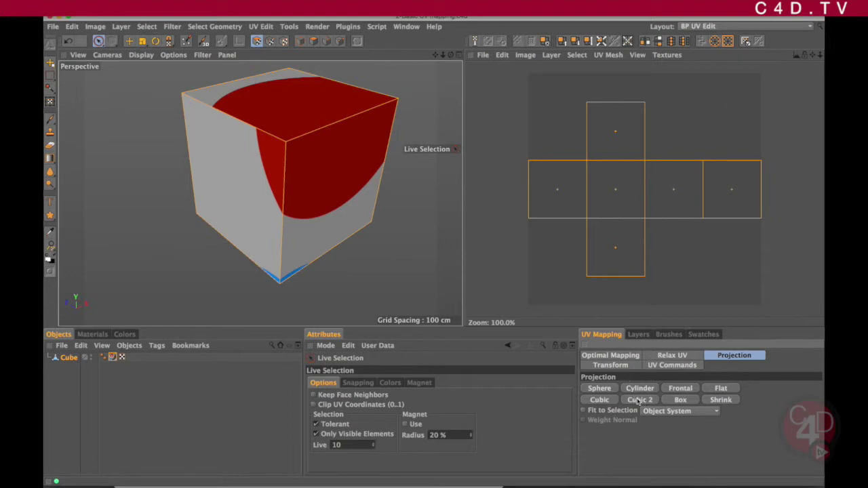
left_click(686, 403)
left_click(139, 95)
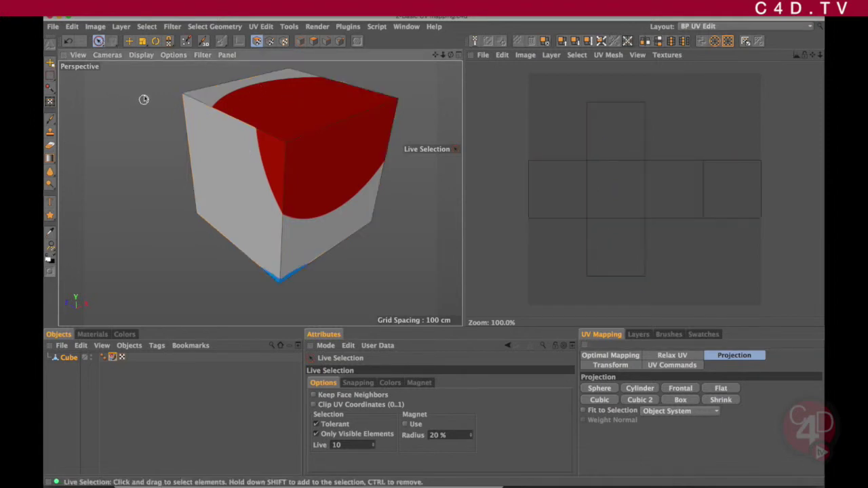
Step: Select the cube's top polygon and display Texture.jpg behind the UV mesh
left_click(281, 91)
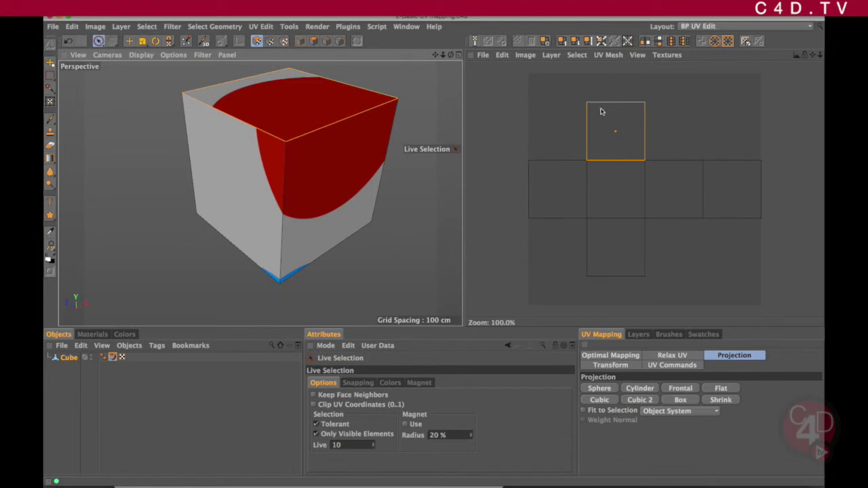
left_click(668, 55)
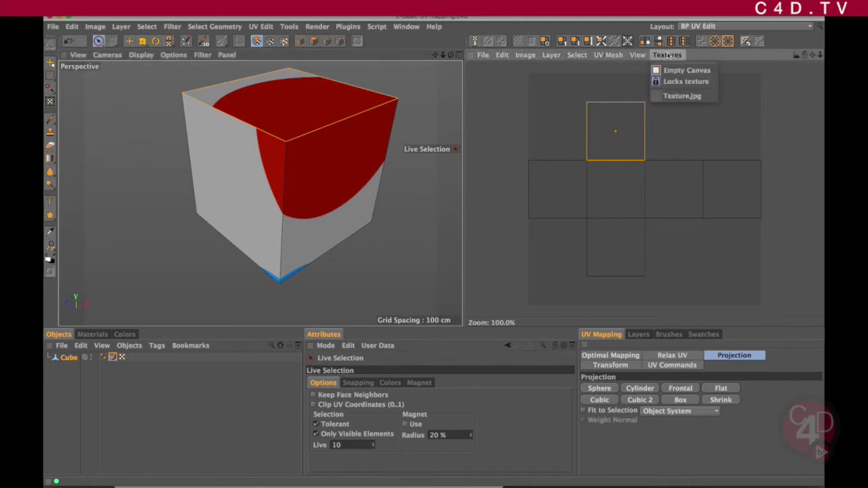
left_click(683, 97)
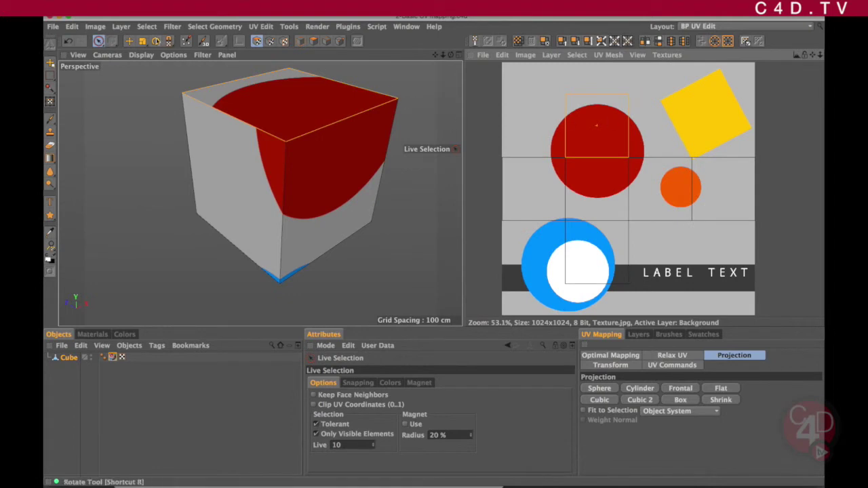
Step: Move the top face's UV polygon over the red circle and scale it up to enclose the whole circle
left_click(129, 41)
left_click_drag(603, 126, 610, 149)
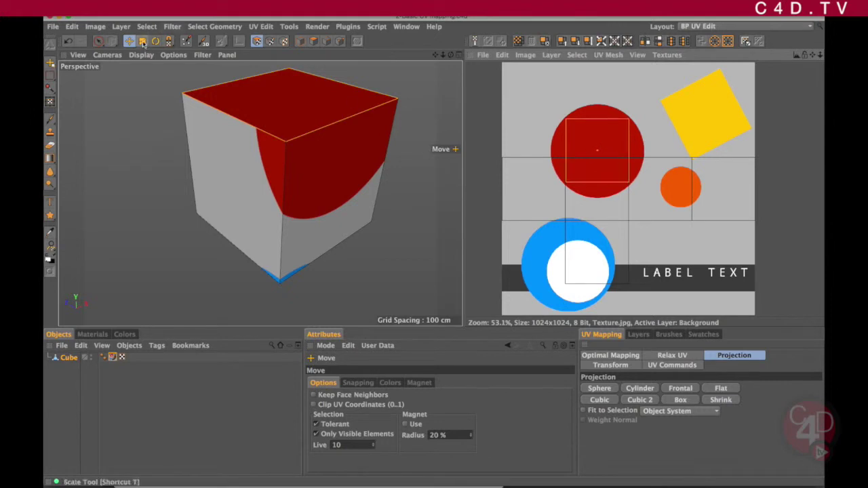
left_click(142, 41)
left_click_drag(605, 154, 706, 74)
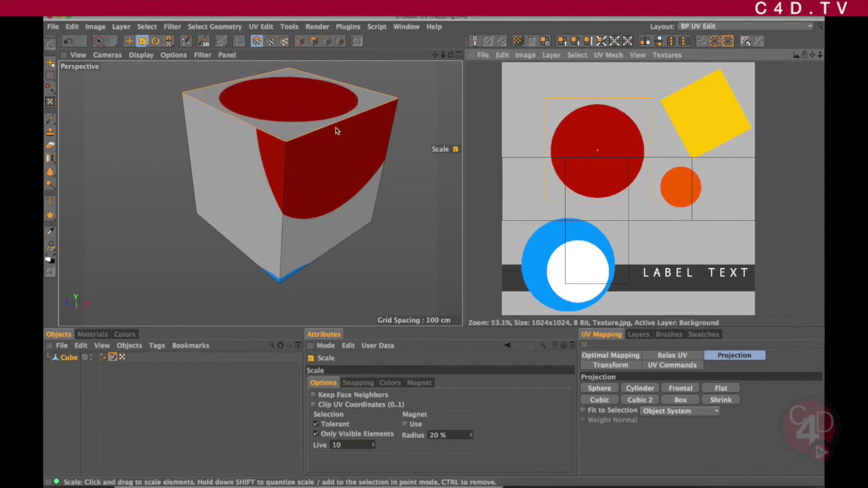
Step: Fine-tune the position of the top face's UV polygon so the red circle sits centered on the cube's top
left_click_drag(334, 132, 316, 181, "alt")
left_click(128, 41)
left_click(615, 141)
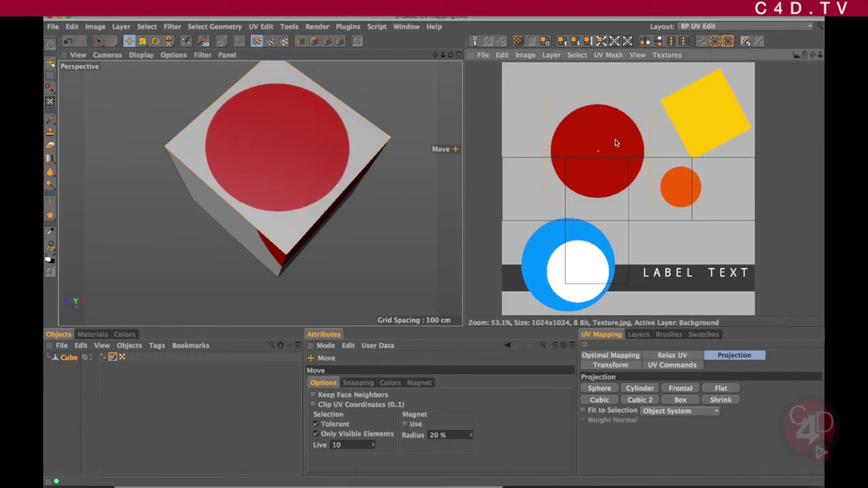
left_click_drag(616, 141, 613, 146)
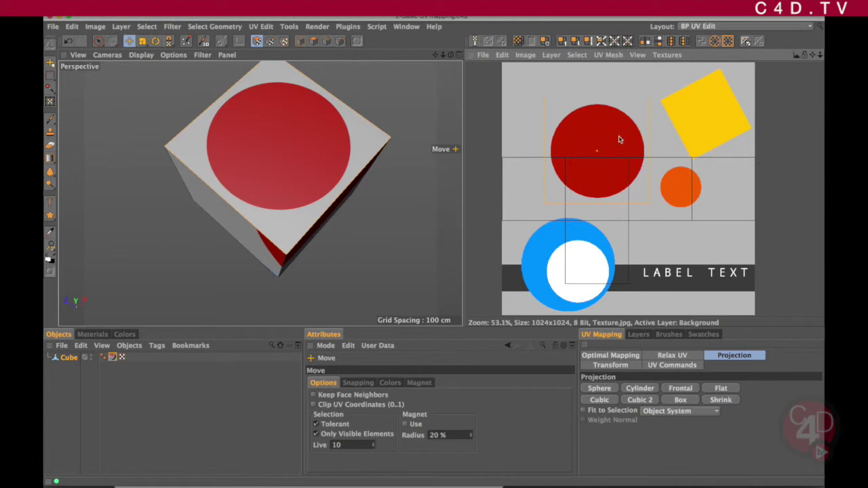
mouse_move(622, 145)
left_mouse_down()
mouse_move(612, 135)
mouse_move(639, 140)
mouse_move(615, 129)
mouse_move(615, 140)
left_mouse_up()
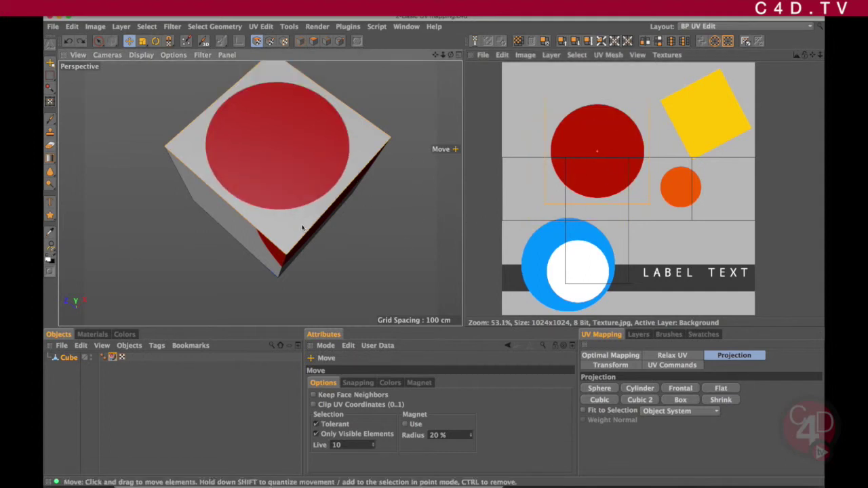
mouse_move(290, 138)
left_mouse_down()
mouse_move(288, 119)
mouse_move(291, 145)
mouse_move(297, 140)
left_mouse_up()
Step: Select the side face with the large red area and move its UV polygon over the word LABEL in the texture
left_click_drag(352, 227, 329, 181, "alt")
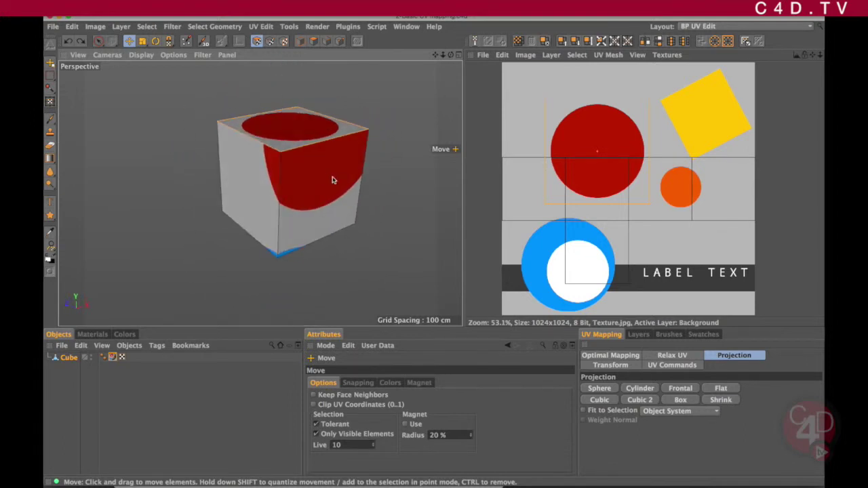
left_click(98, 41)
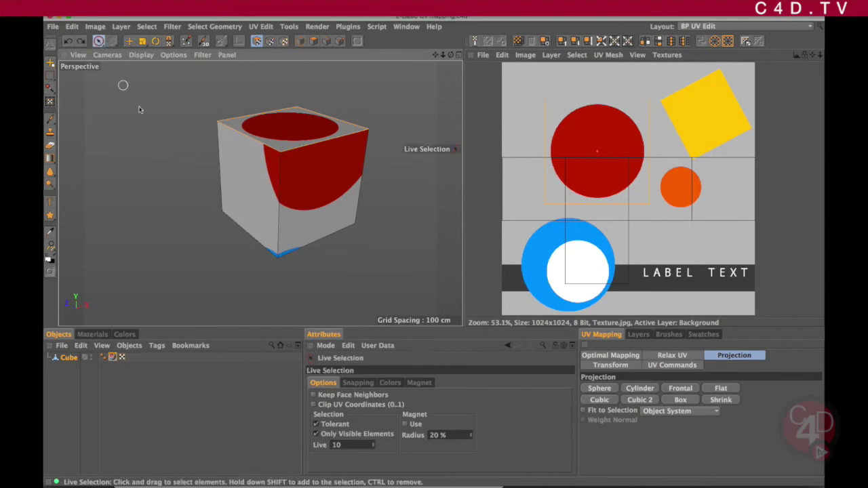
left_click(325, 182)
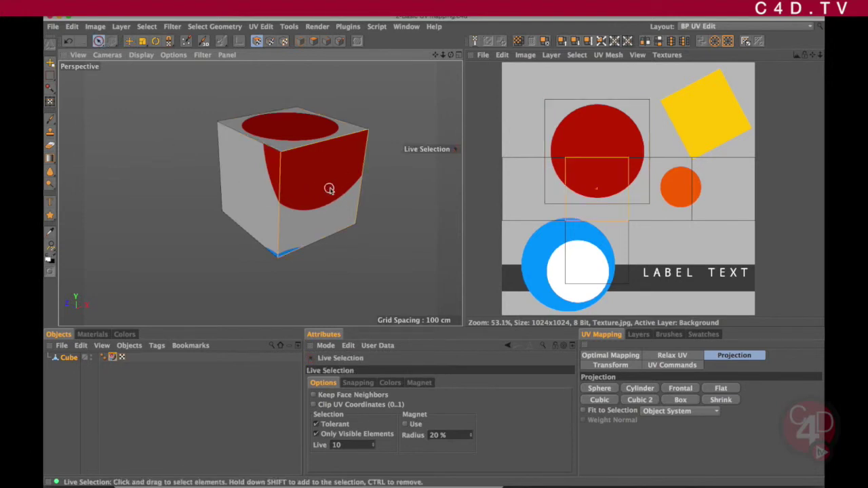
mouse_move(326, 174)
left_mouse_down("alt")
mouse_move(319, 190)
mouse_move(324, 178)
mouse_move(331, 182)
left_mouse_up("alt")
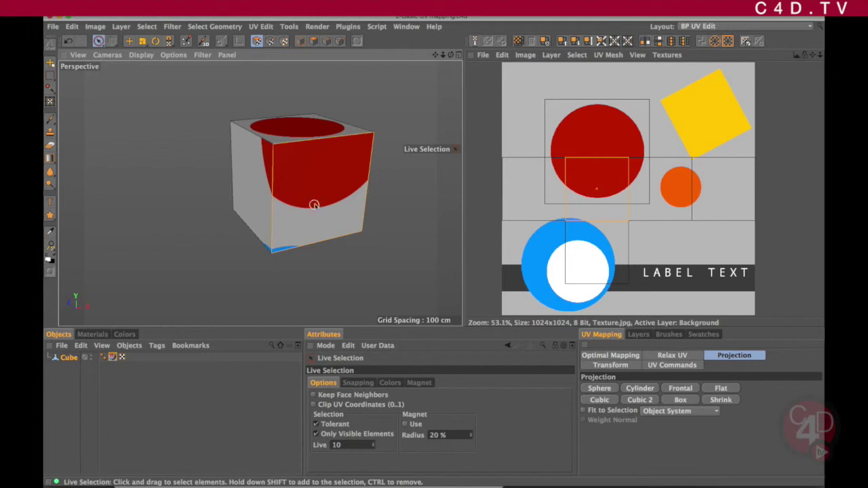
left_click(129, 41)
left_click_drag(607, 175, 679, 239)
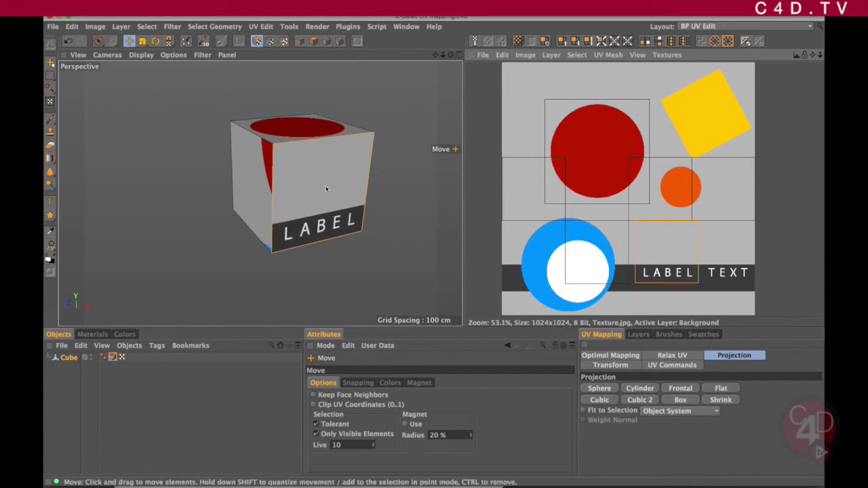
Step: Select the side face showing the orange circle and move its UV polygon over the word TEXT in the texture
left_click_drag(325, 188, 341, 178, "alt")
left_click(98, 41)
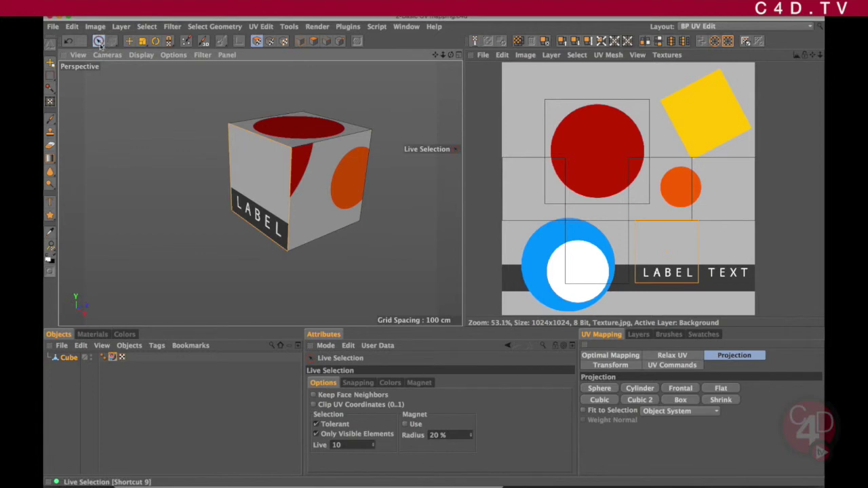
left_click(351, 173)
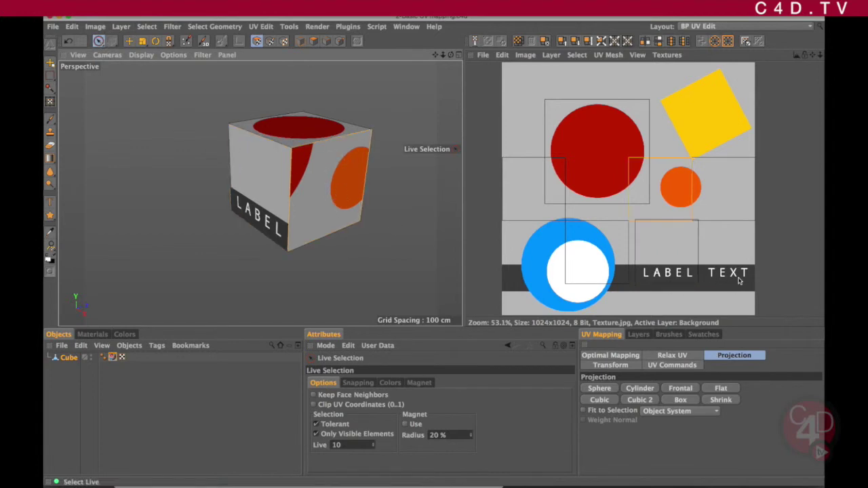
left_click(129, 40)
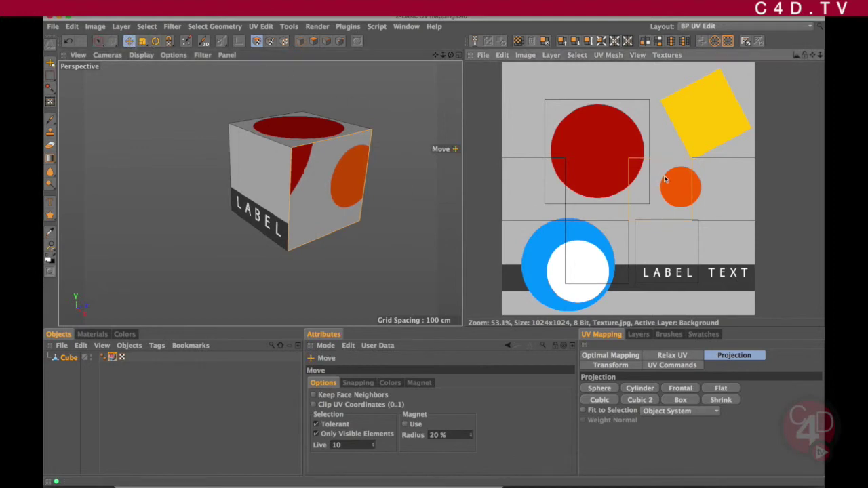
left_click_drag(667, 181, 736, 242)
Step: Select the mostly blank side face with the red corner and move its UV polygon over the yellow square
mouse_move(311, 195)
left_mouse_down("alt")
mouse_move(271, 190)
mouse_move(303, 183)
mouse_move(345, 146)
mouse_move(271, 215)
mouse_move(352, 173)
mouse_move(296, 208)
mouse_move(344, 214)
mouse_move(319, 201)
mouse_move(330, 211)
mouse_move(333, 162)
mouse_move(330, 194)
mouse_move(305, 202)
mouse_move(297, 194)
mouse_move(304, 189)
left_mouse_up("alt")
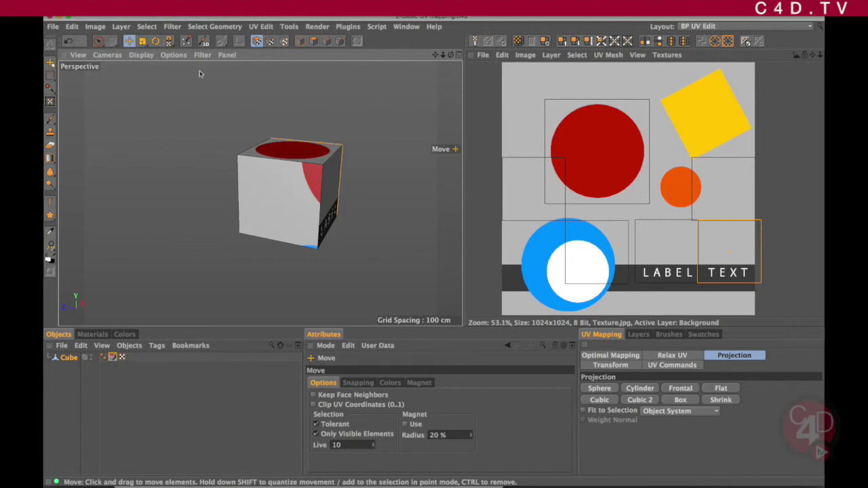
left_click(99, 41)
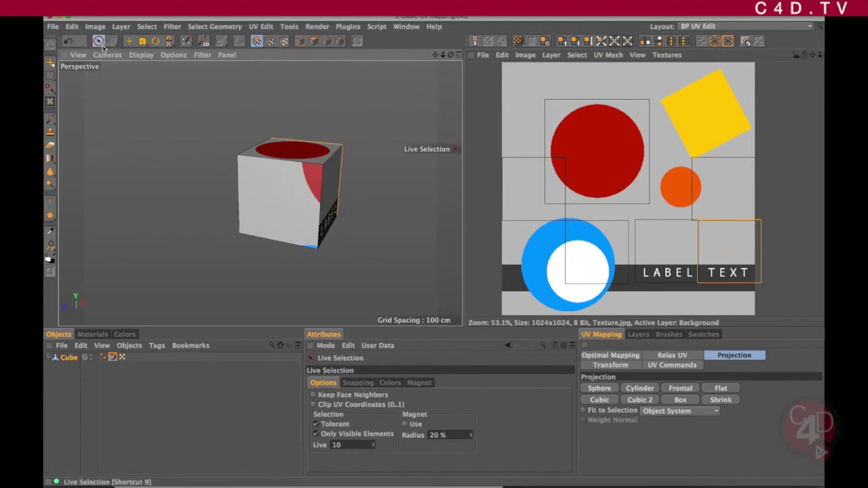
left_click(257, 41)
left_click(293, 196)
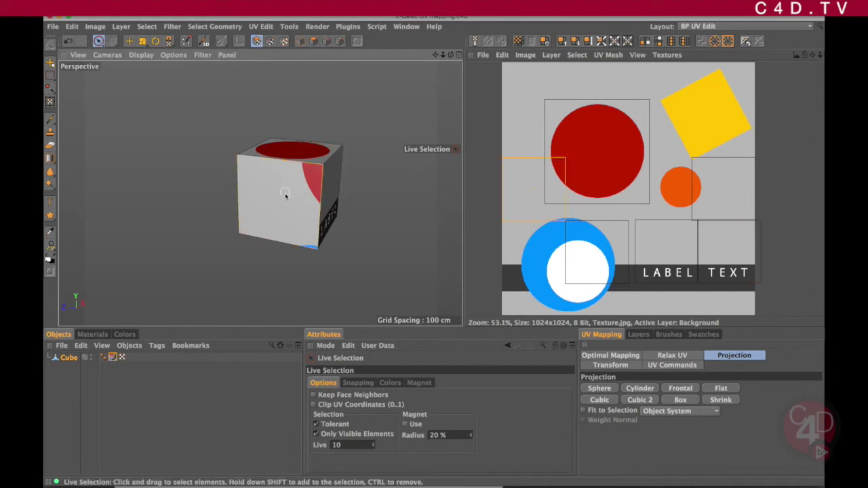
left_click(129, 42)
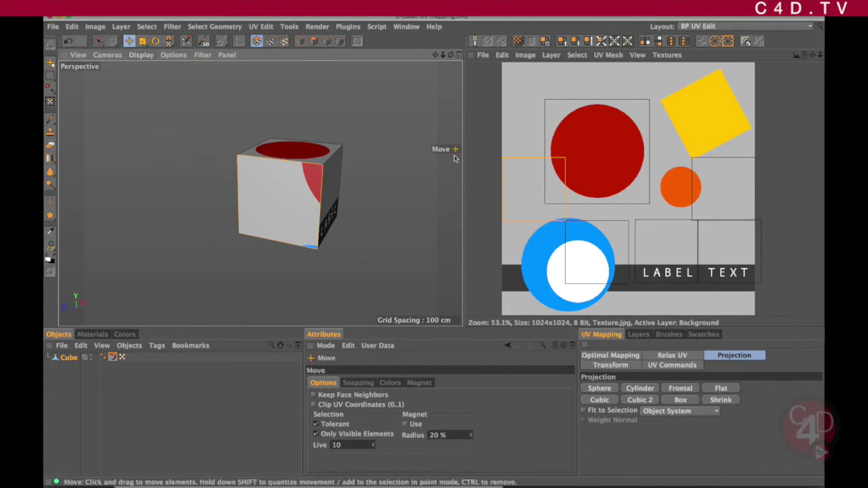
left_click_drag(527, 181, 695, 107)
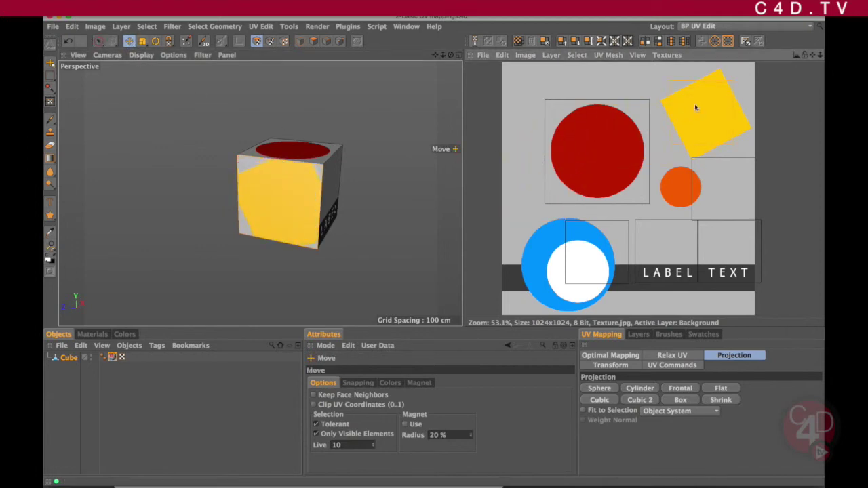
Step: Rotate the selected UV polygon to match the yellow square's tilt and shift it so the square fills the cube face
left_click(155, 42)
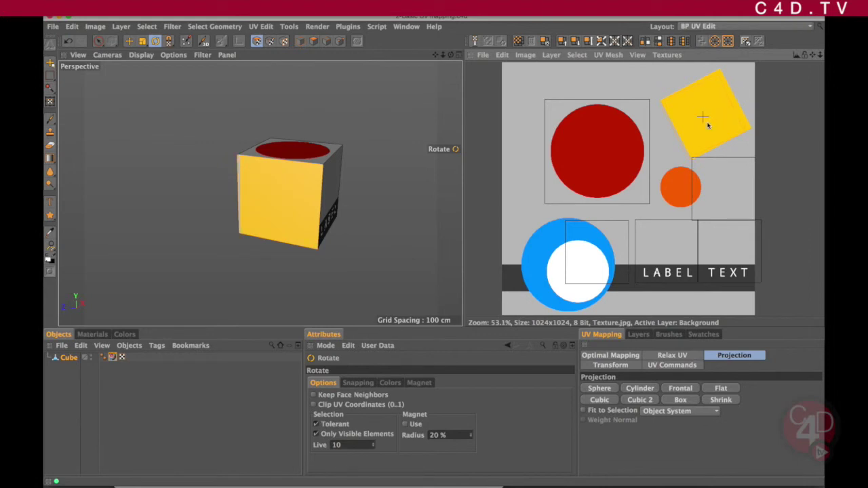
left_click(107, 55)
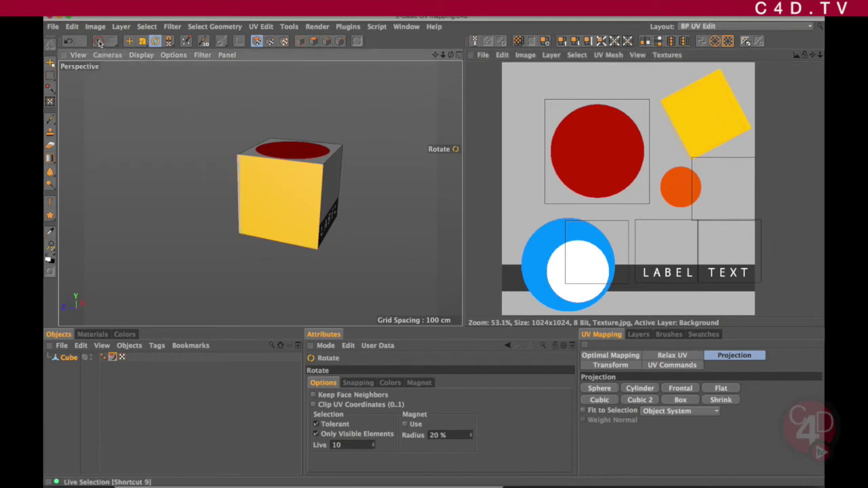
left_click(98, 41)
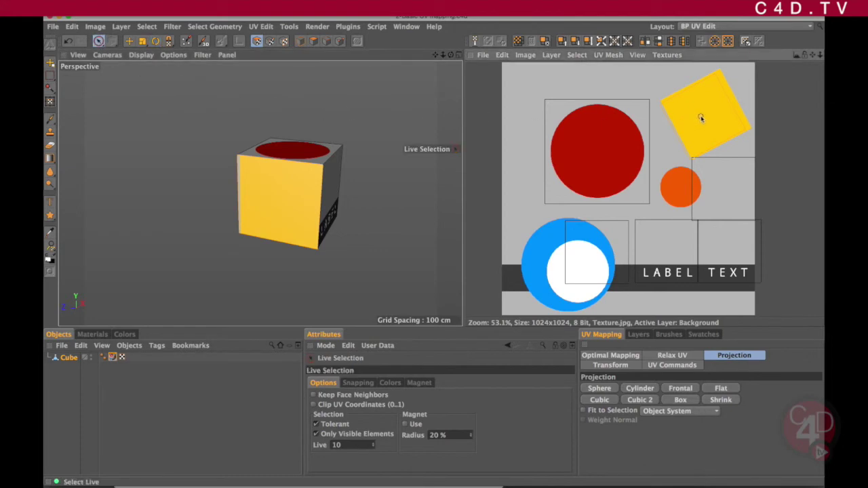
left_click(128, 41)
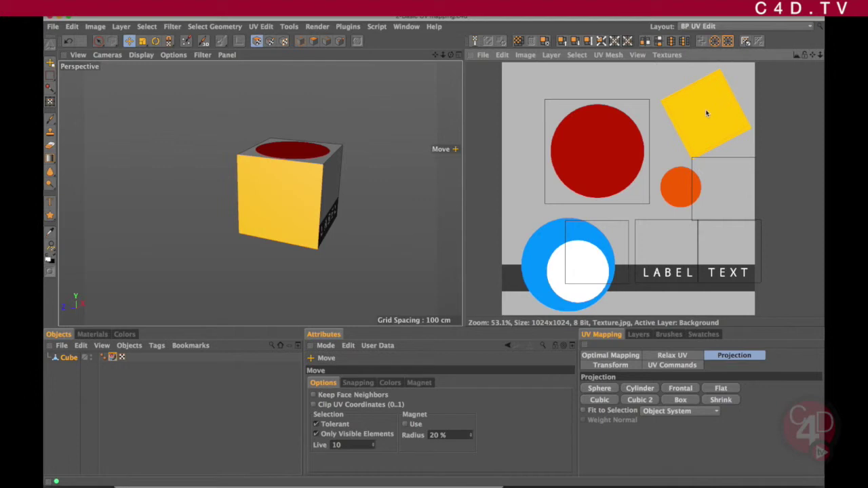
Step: Scale the selected UV polygon slightly larger than the yellow square and center it to leave an even grey border on the face
left_click(143, 42)
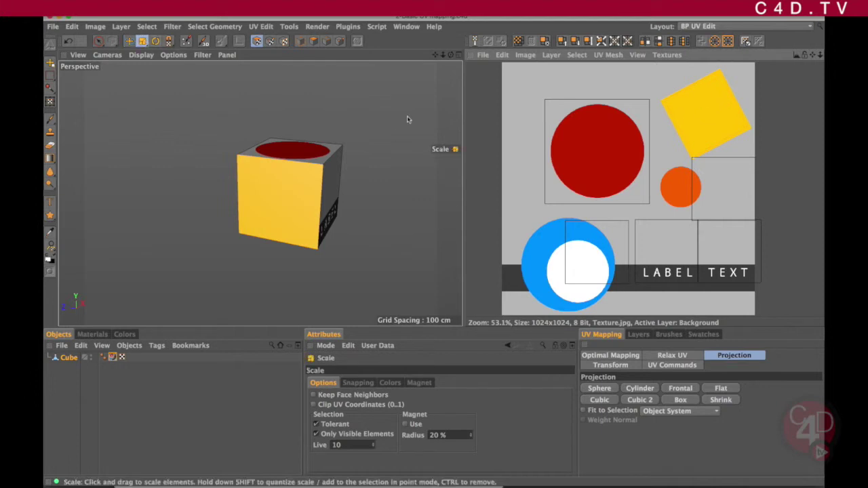
left_click(715, 107)
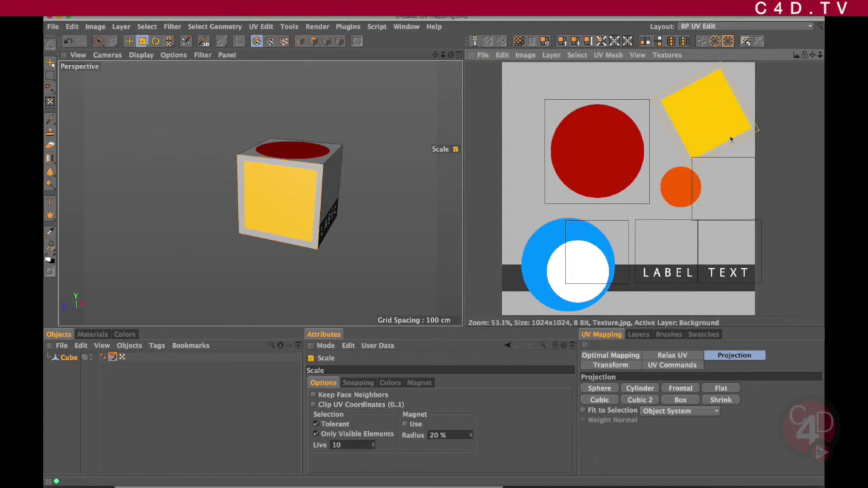
key("e")
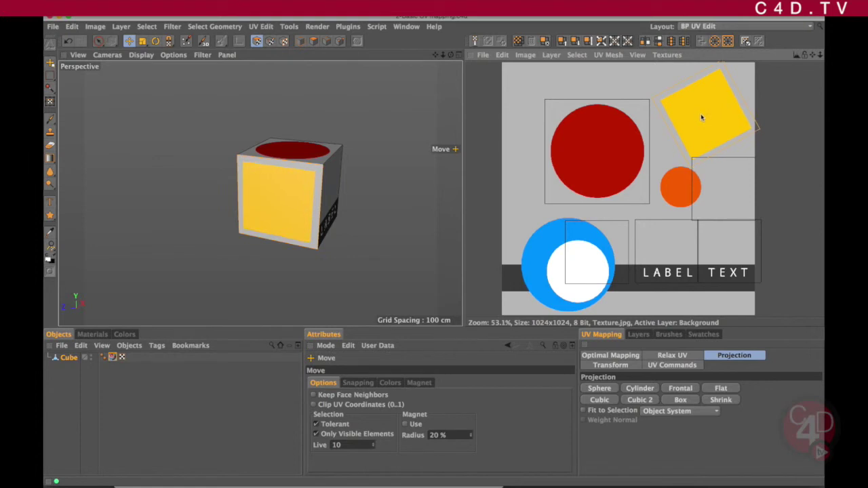
key("t")
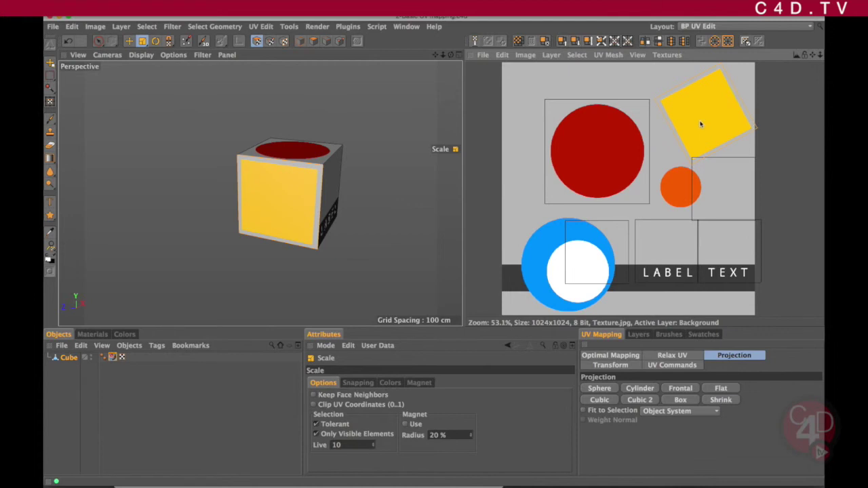
key("e")
left_click_drag(702, 107, 703, 110)
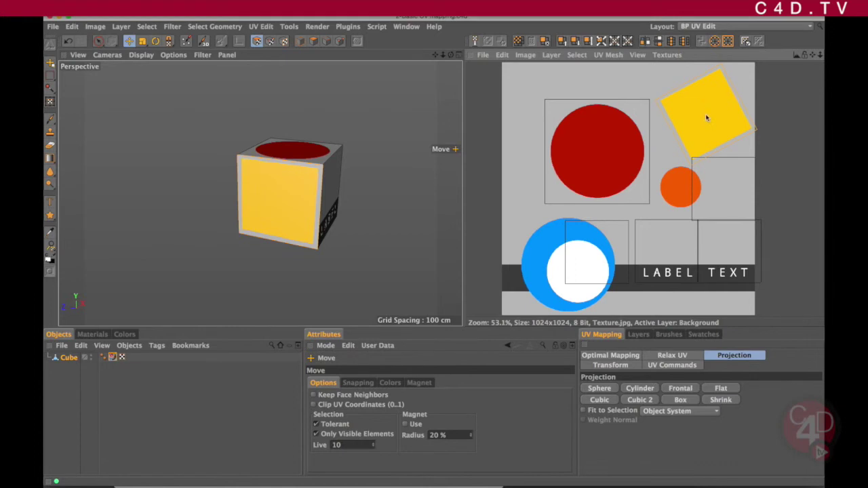
Step: Select the remaining unplaced side face, move its UV polygon over the blue and white circles, and scale it down
left_click_drag(290, 205, 292, 178, "alt")
left_click_drag(446, 179, 294, 195, "alt")
scroll(294, 195, "down", 2)
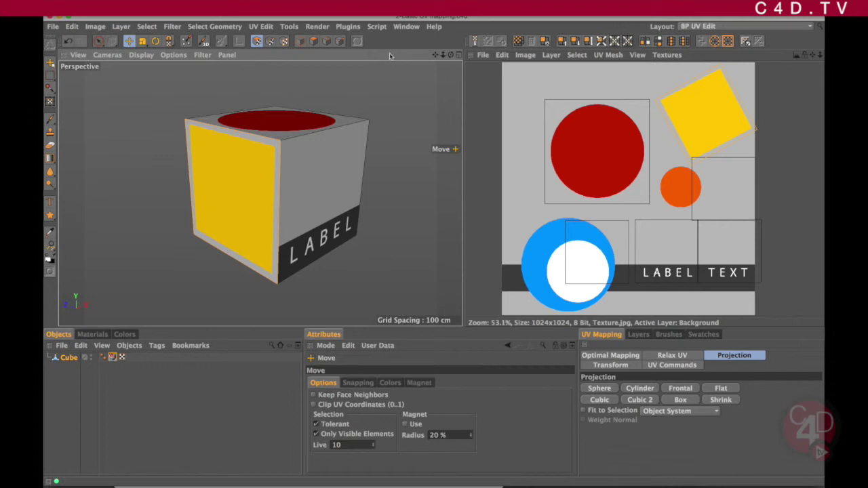
left_click_drag(261, 202, 327, 205, "alt")
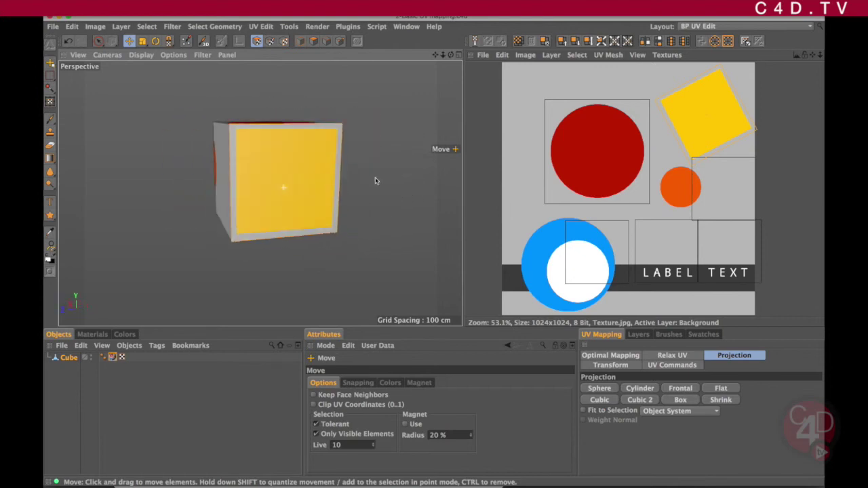
left_click_drag(349, 173, 234, 198, "alt")
left_click_drag(293, 184, 351, 145, "alt")
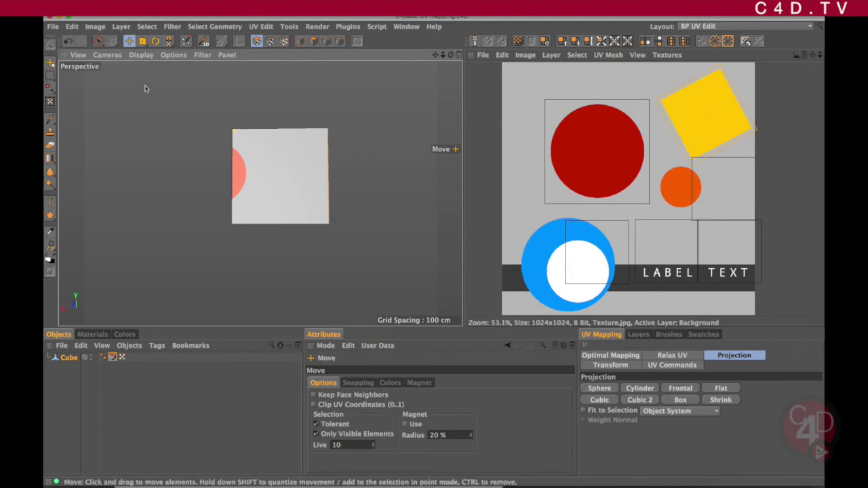
left_click(98, 42)
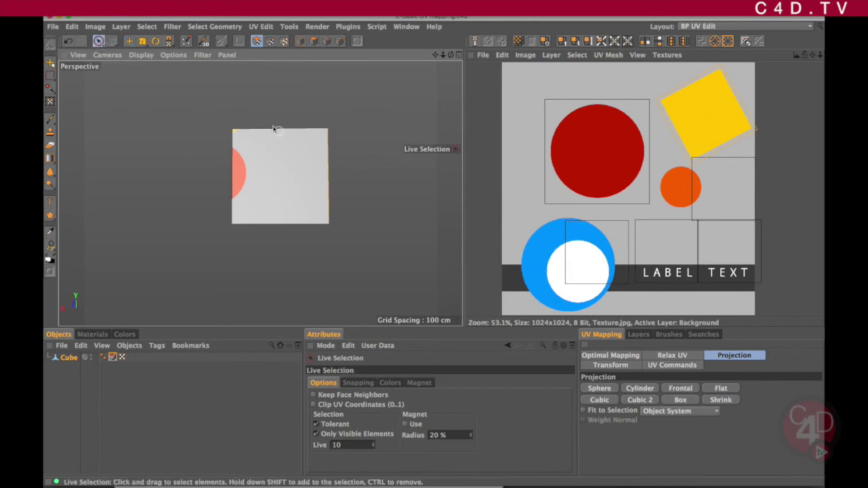
left_click_drag(316, 130, 269, 189, "alt")
left_click(129, 41)
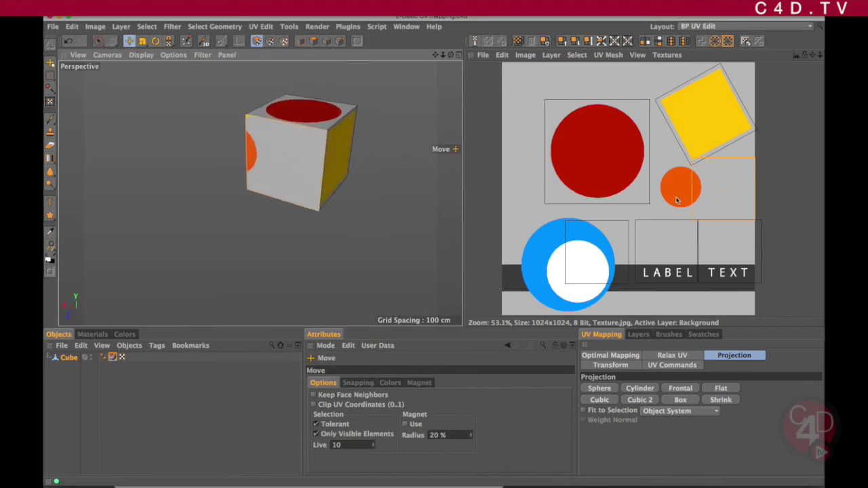
left_click_drag(720, 181, 539, 282)
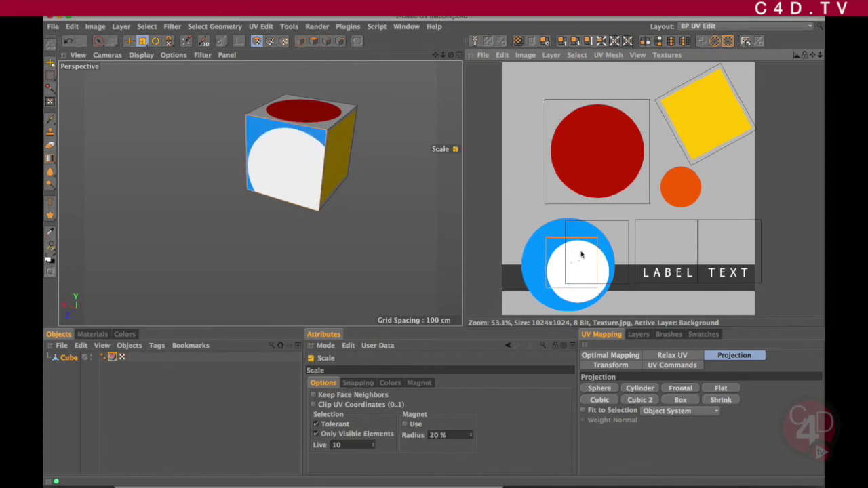
left_click_drag(585, 254, 563, 266)
Step: Select the cube's bottom face, move its UV polygon inside the large red circle, and scale it down slightly
left_click_drag(312, 158, 355, 164, "alt")
left_click_drag(294, 191, 309, 208, "alt")
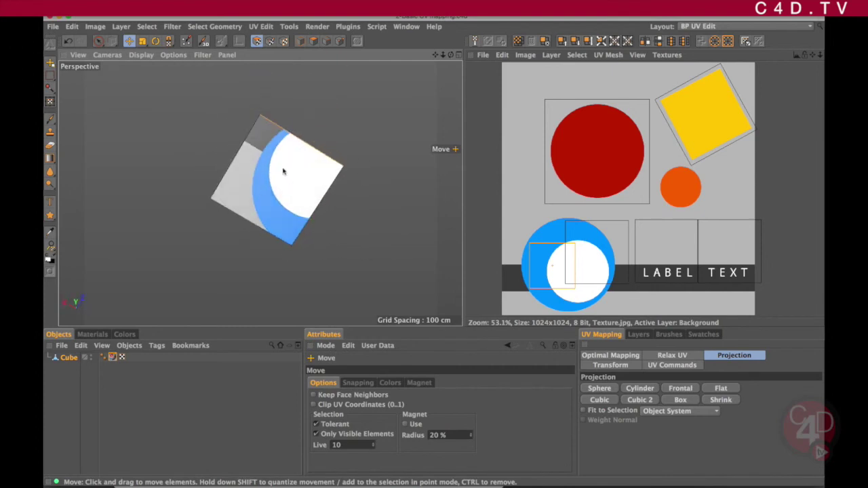
left_click(99, 41)
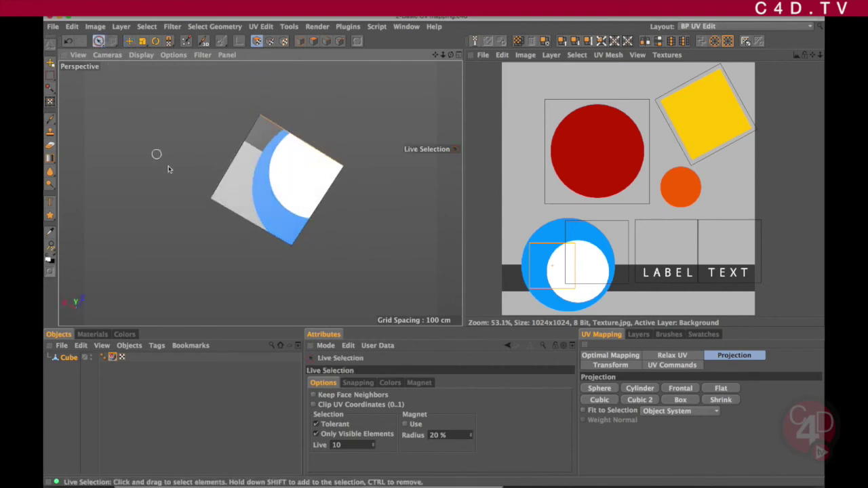
left_click(282, 173)
left_click_drag(305, 149, 357, 244, "alt")
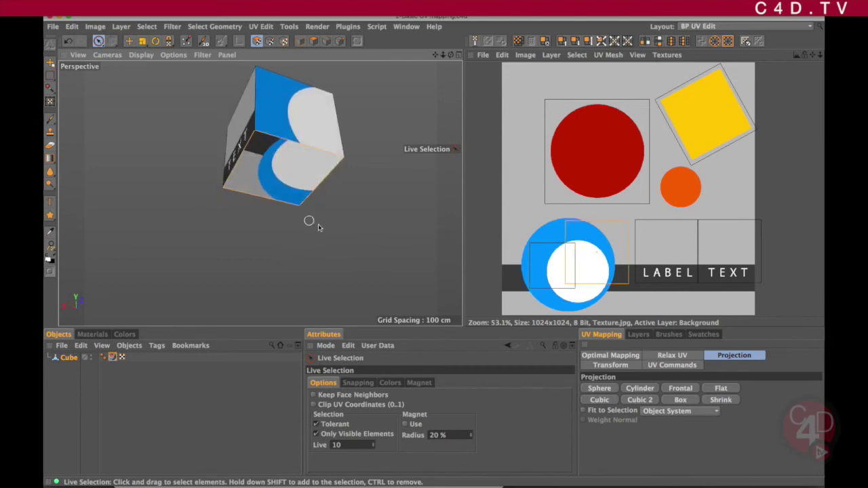
left_click(129, 43)
left_click_drag(602, 254, 599, 158)
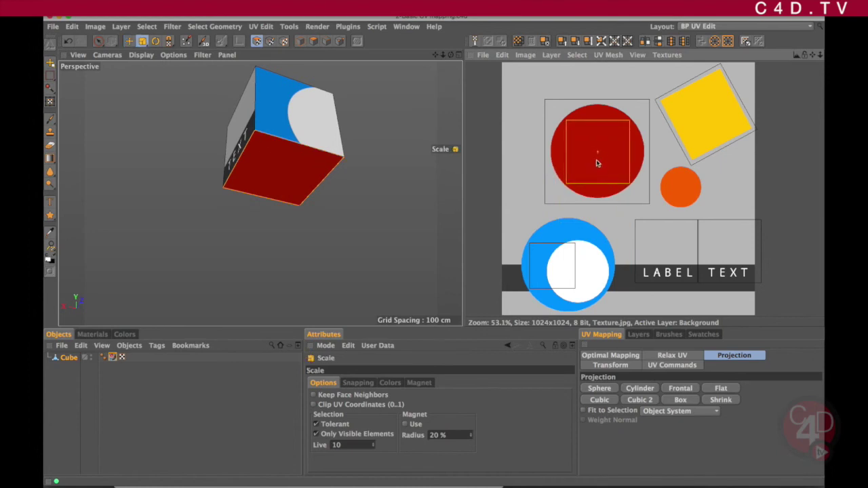
left_click_drag(603, 148, 594, 160)
Step: Inspect the textured cube from several angles and compare its faces with the UV polygons on the texture
left_click_drag(325, 140, 511, 214, "alt")
scroll(649, 192, "down", 1)
scroll(650, 193, "down", 1)
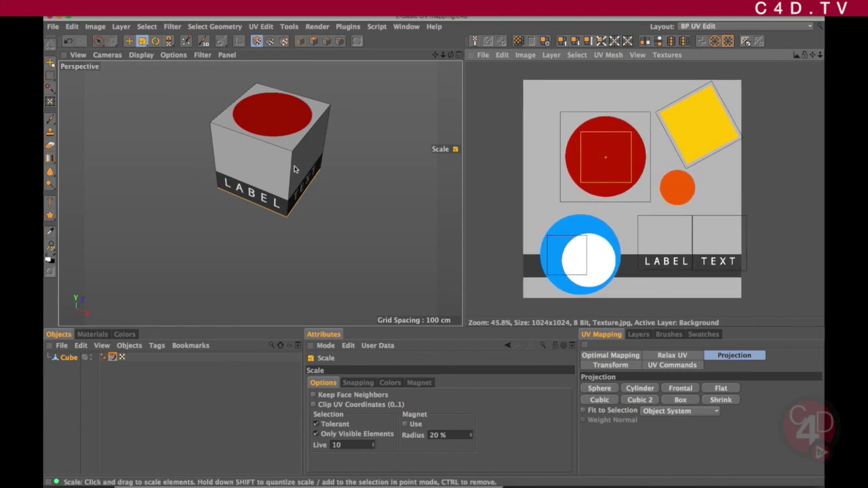
left_click_drag(296, 173, 308, 158, "alt")
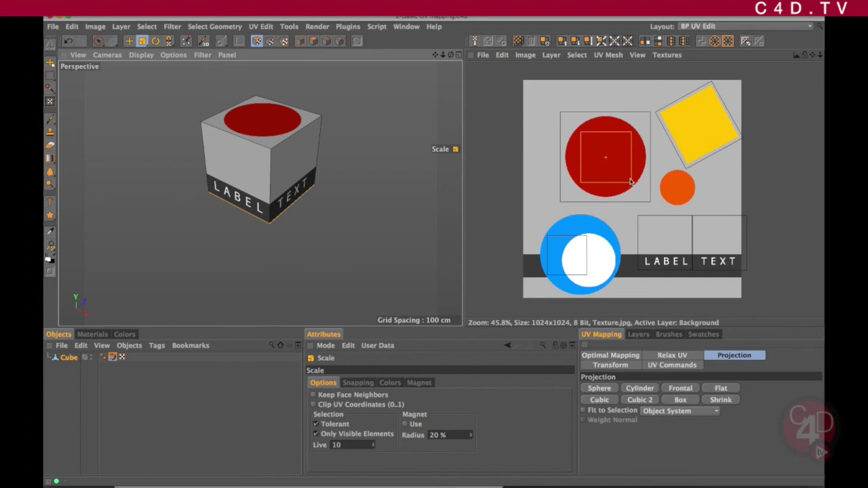
left_click_drag(279, 190, 282, 243, "alt")
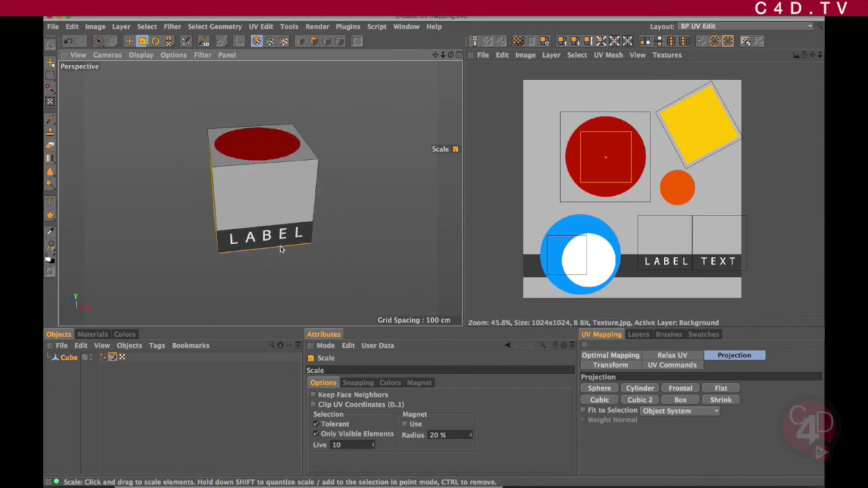